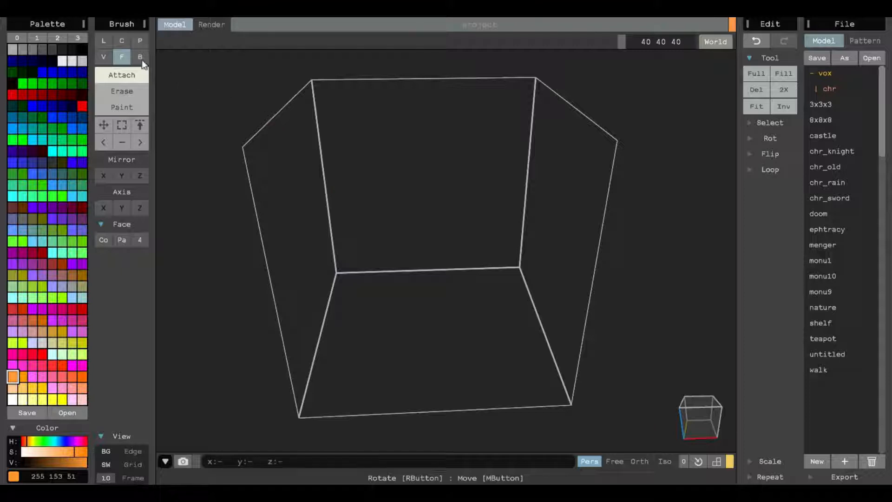
- Switch to an empty palette page and set the first swatch to a brown colour, 148 103 35
{"action": "left_click", "coordinate": [58, 39]}
{"action": "left_click", "coordinate": [77, 38]}
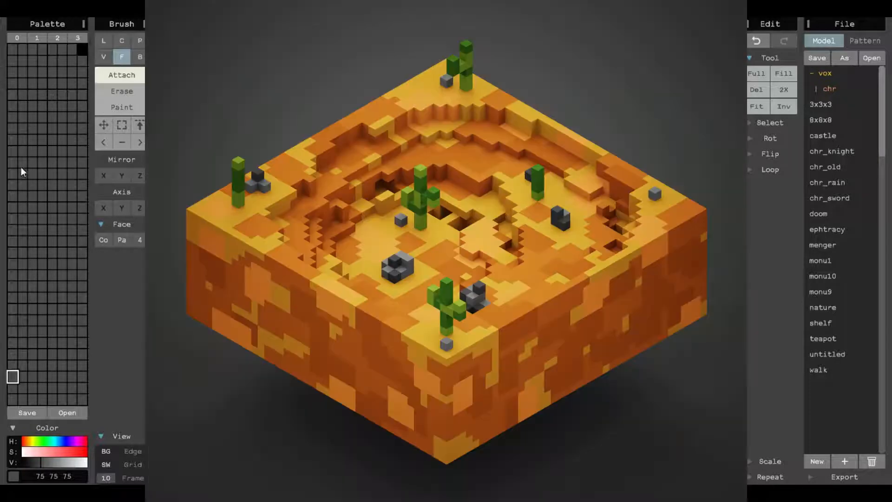
{"action": "left_click", "coordinate": [22, 151]}
{"action": "left_click_drag", "start_coordinate": [31, 441], "coordinate": [30, 441]}
{"action": "left_click", "coordinate": [57, 451]}
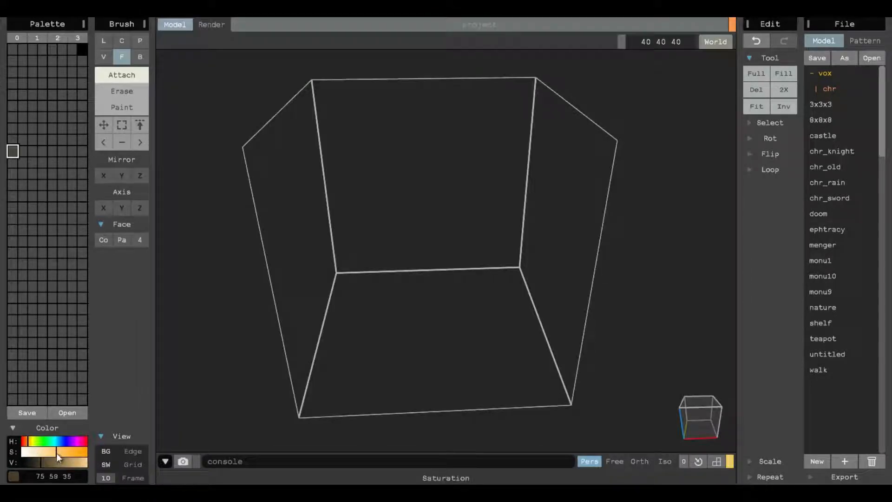
{"action": "left_click", "coordinate": [49, 462]}
{"action": "left_click", "coordinate": [55, 461]}
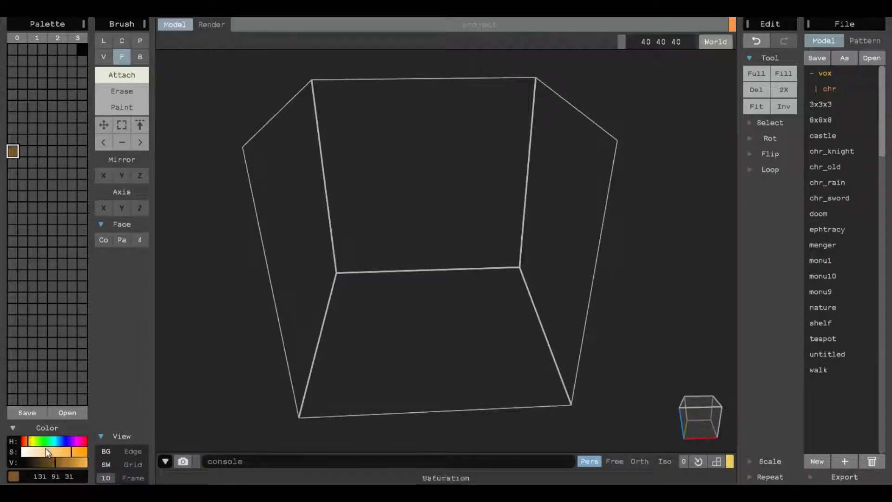
{"action": "left_click_drag", "start_coordinate": [28, 438], "coordinate": [60, 461]}
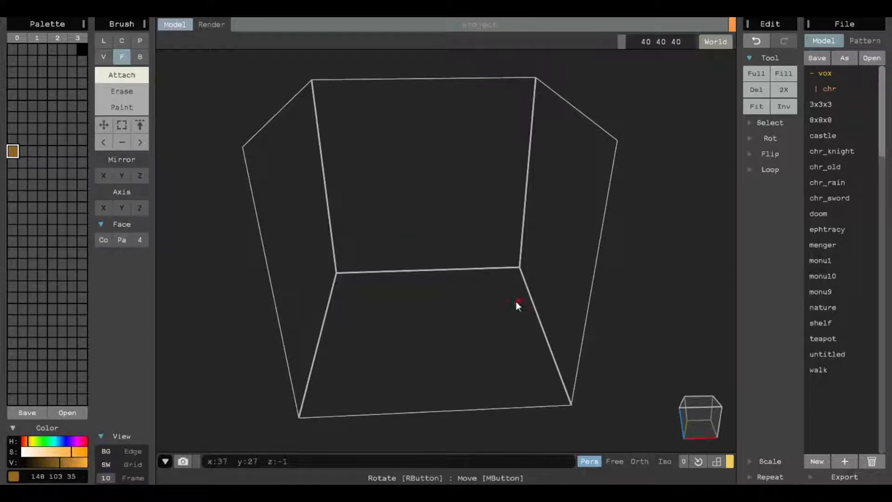
{"action": "scroll", "coordinate": [516, 301], "scroll_direction": "up", "scroll_amount": 4}
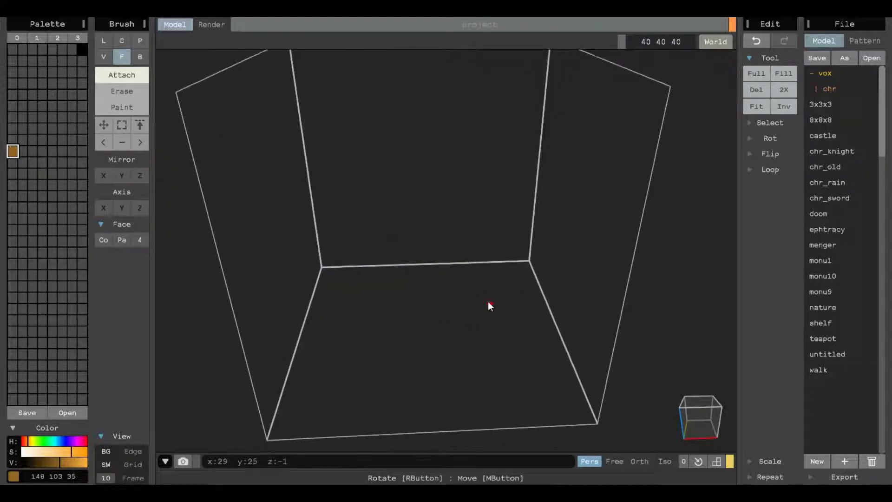
{"action": "left_click", "coordinate": [142, 59]}
{"action": "left_click_drag", "start_coordinate": [320, 256], "coordinate": [580, 401]}
{"action": "key", "text": "ctrl+z"}
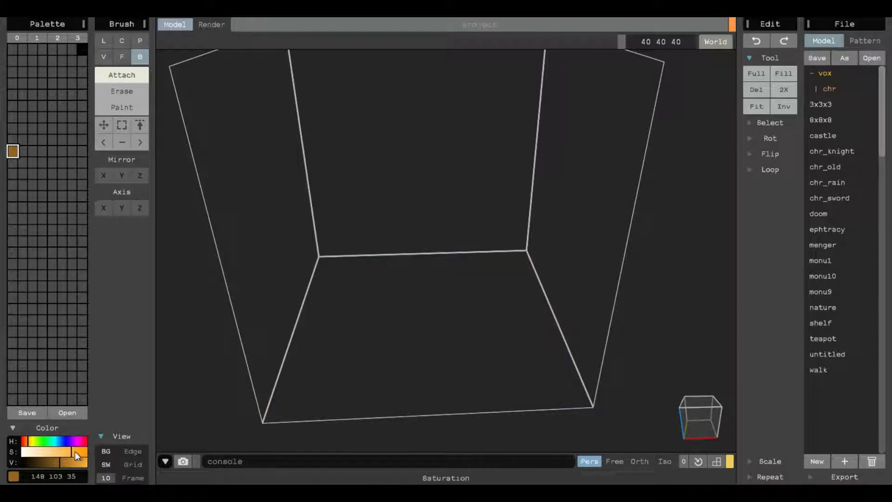
- Adjust the colour to 180 123 18 and box-fill the whole floor of the volume with a one-voxel slab
{"action": "left_click_drag", "start_coordinate": [75, 450], "coordinate": [80, 454]}
{"action": "left_click_drag", "start_coordinate": [27, 442], "coordinate": [28, 442]}
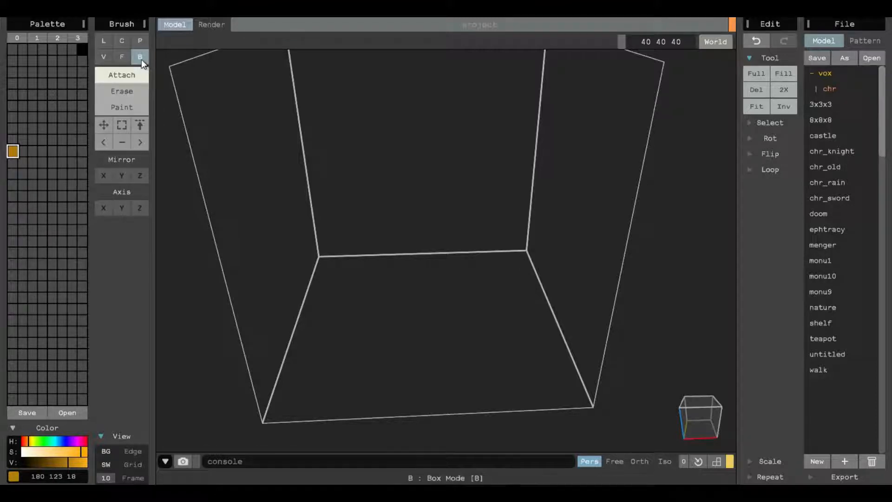
{"action": "left_click", "coordinate": [321, 258]}
{"action": "left_click_drag", "start_coordinate": [331, 268], "coordinate": [592, 404]}
{"action": "mouse_move", "coordinate": [593, 404]}
{"action": "right_mouse_down"}
{"action": "mouse_move", "coordinate": [469, 266]}
{"action": "mouse_move", "coordinate": [519, 242]}
{"action": "mouse_move", "coordinate": [492, 357]}
{"action": "right_mouse_up"}
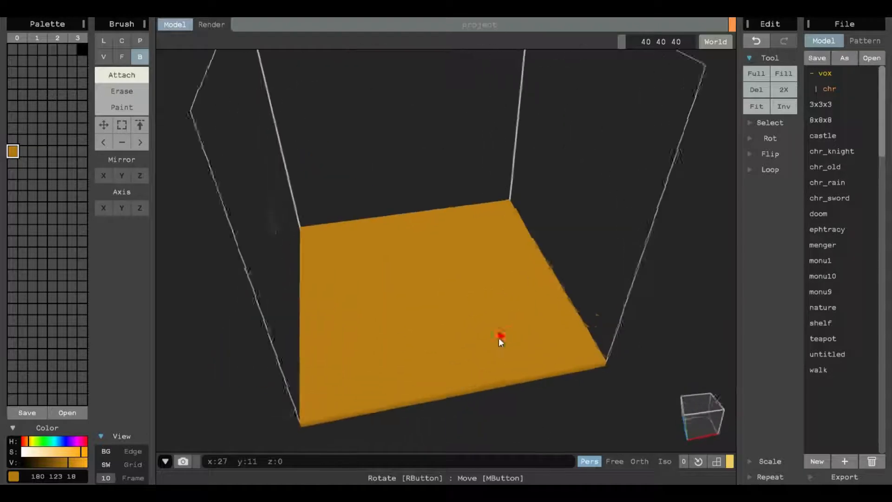
- Recolour the swatch to 219 163 59 and extrude the slab's top face upward into a thick block
{"action": "left_click_drag", "start_coordinate": [30, 444], "coordinate": [31, 445]}
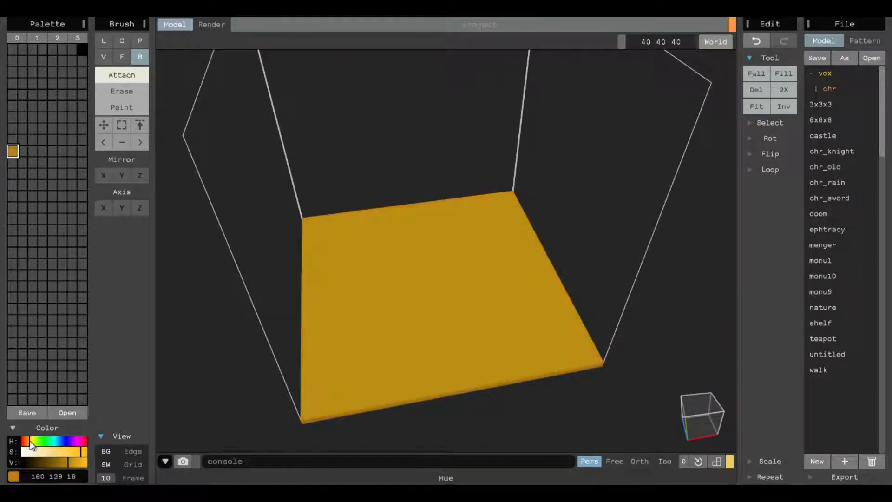
{"action": "mouse_move", "coordinate": [73, 463]}
{"action": "left_mouse_down"}
{"action": "mouse_move", "coordinate": [70, 448]}
{"action": "mouse_move", "coordinate": [29, 439]}
{"action": "left_mouse_up"}
{"action": "right_click_drag", "start_coordinate": [169, 417], "coordinate": [558, 311]}
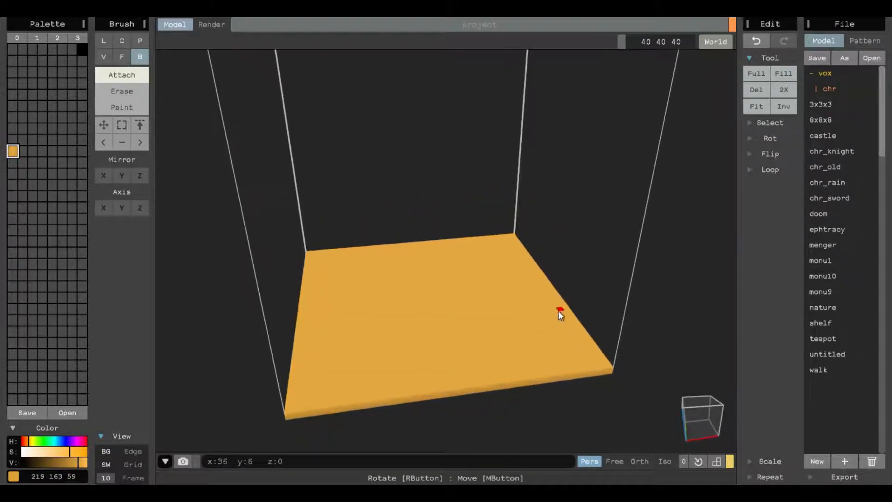
{"action": "left_click", "coordinate": [123, 57]}
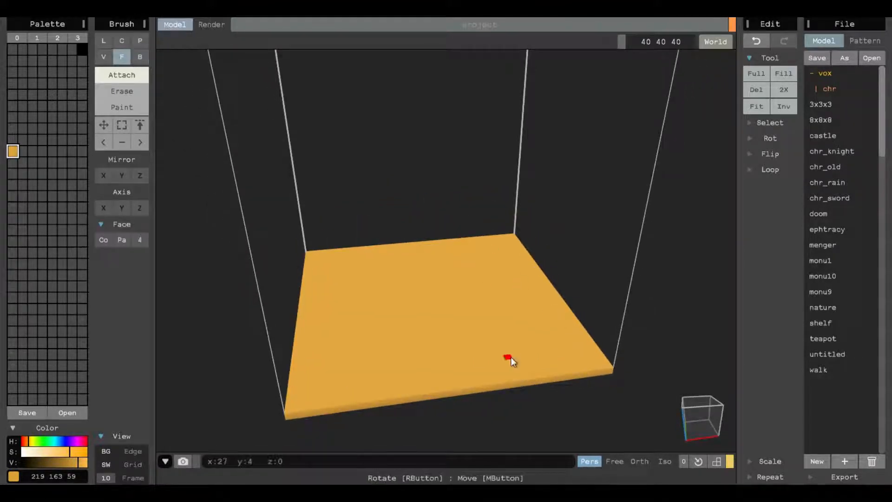
{"action": "left_click_drag", "start_coordinate": [511, 357], "coordinate": [523, 277]}
{"action": "right_click_drag", "start_coordinate": [523, 278], "coordinate": [501, 247]}
{"action": "scroll", "coordinate": [492, 234], "scroll_direction": "up", "scroll_amount": 2}
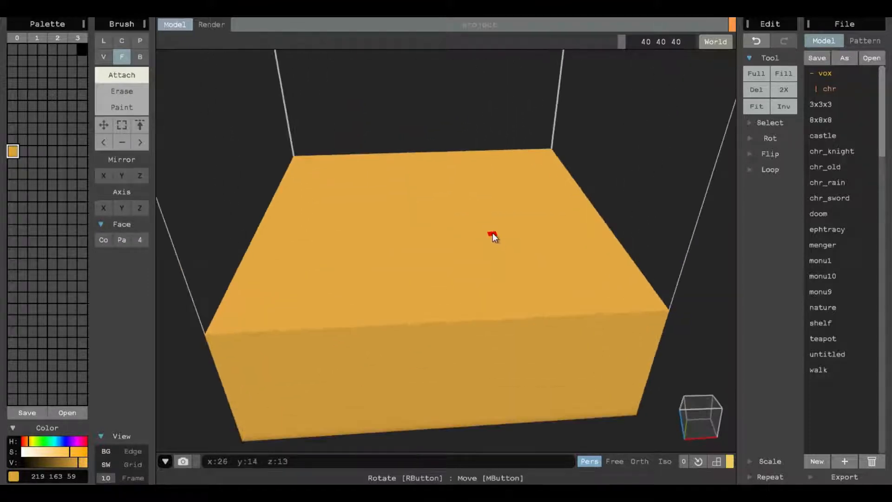
- Switch to voxel Erase with brush size 3 and carve a rough pit into the block's top
{"action": "middle_click_drag", "start_coordinate": [492, 234], "coordinate": [500, 269]}
{"action": "left_click", "coordinate": [102, 56]}
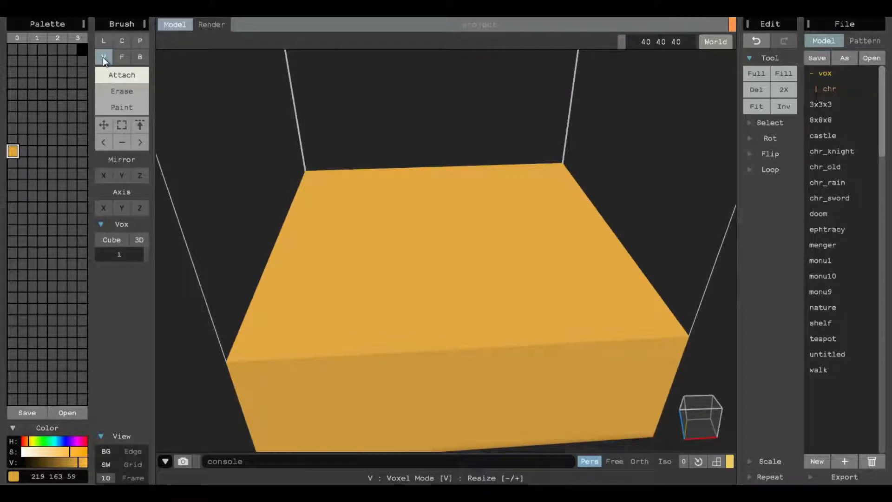
{"action": "left_click_drag", "start_coordinate": [144, 256], "coordinate": [149, 253]}
{"action": "left_click", "coordinate": [131, 91]}
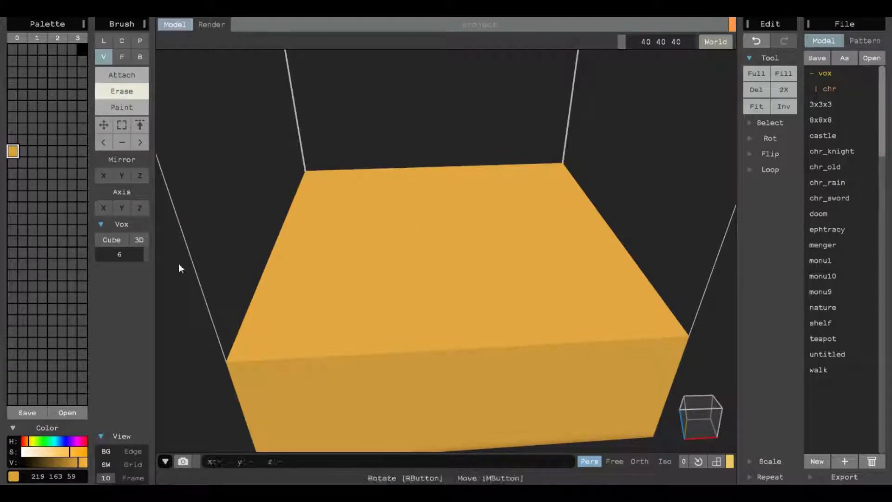
{"action": "left_click_drag", "start_coordinate": [148, 258], "coordinate": [143, 258]}
{"action": "mouse_move", "coordinate": [381, 197]}
{"action": "left_mouse_down"}
{"action": "mouse_move", "coordinate": [361, 274]}
{"action": "mouse_move", "coordinate": [391, 210]}
{"action": "mouse_move", "coordinate": [390, 284]}
{"action": "mouse_move", "coordinate": [438, 235]}
{"action": "mouse_move", "coordinate": [427, 213]}
{"action": "mouse_move", "coordinate": [482, 245]}
{"action": "mouse_move", "coordinate": [503, 278]}
{"action": "mouse_move", "coordinate": [495, 249]}
{"action": "mouse_move", "coordinate": [431, 251]}
{"action": "left_mouse_up"}
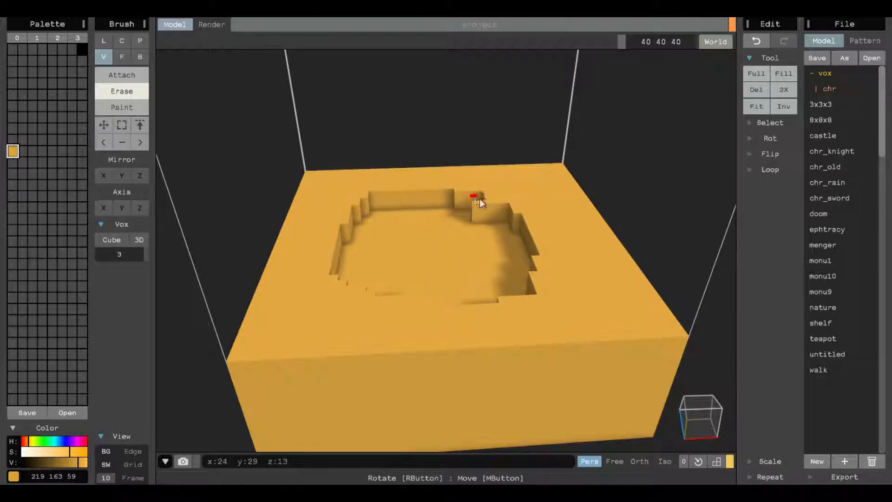
- Widen the pit into a broad curved basin with the size 3 eraser
{"action": "right_click_drag", "start_coordinate": [410, 196], "coordinate": [537, 245]}
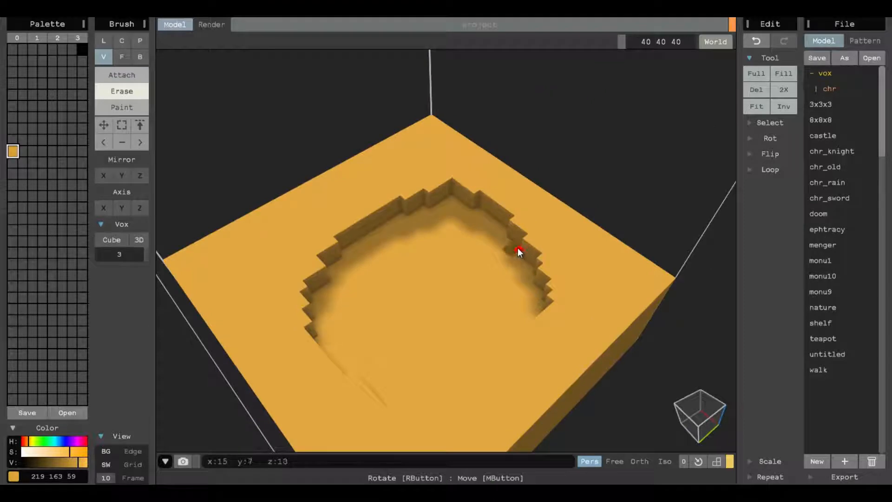
{"action": "left_click", "coordinate": [432, 273]}
{"action": "mouse_move", "coordinate": [436, 274]}
{"action": "right_mouse_down"}
{"action": "mouse_move", "coordinate": [537, 275]}
{"action": "mouse_move", "coordinate": [401, 280]}
{"action": "right_mouse_up"}
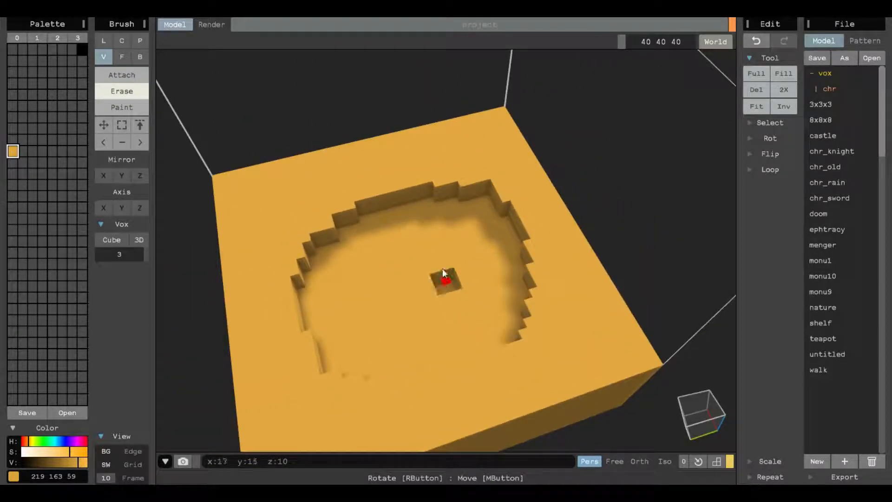
{"action": "right_click_drag", "start_coordinate": [540, 269], "coordinate": [428, 255]}
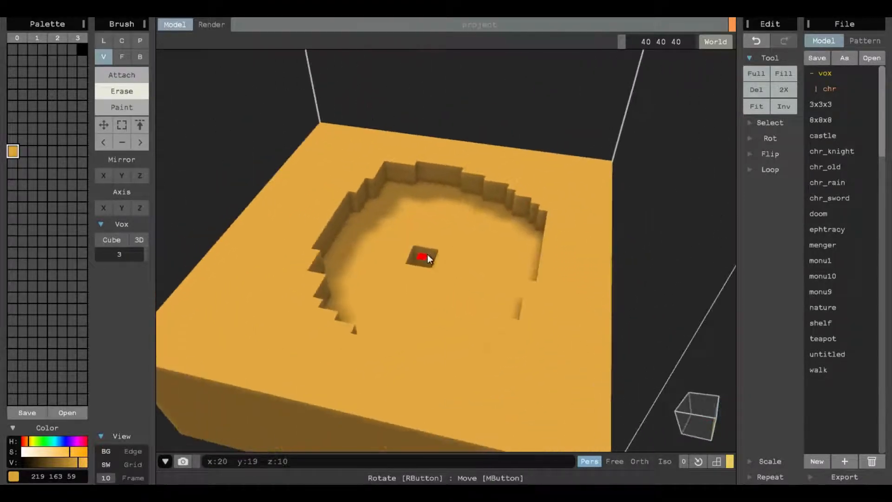
{"action": "mouse_move", "coordinate": [421, 163]}
{"action": "left_mouse_down"}
{"action": "mouse_move", "coordinate": [363, 165]}
{"action": "mouse_move", "coordinate": [305, 233]}
{"action": "mouse_move", "coordinate": [302, 306]}
{"action": "mouse_move", "coordinate": [415, 372]}
{"action": "mouse_move", "coordinate": [534, 315]}
{"action": "mouse_move", "coordinate": [546, 217]}
{"action": "mouse_move", "coordinate": [515, 181]}
{"action": "mouse_move", "coordinate": [437, 163]}
{"action": "mouse_move", "coordinate": [398, 222]}
{"action": "mouse_move", "coordinate": [368, 184]}
{"action": "mouse_move", "coordinate": [335, 221]}
{"action": "mouse_move", "coordinate": [342, 205]}
{"action": "mouse_move", "coordinate": [340, 223]}
{"action": "left_mouse_up"}
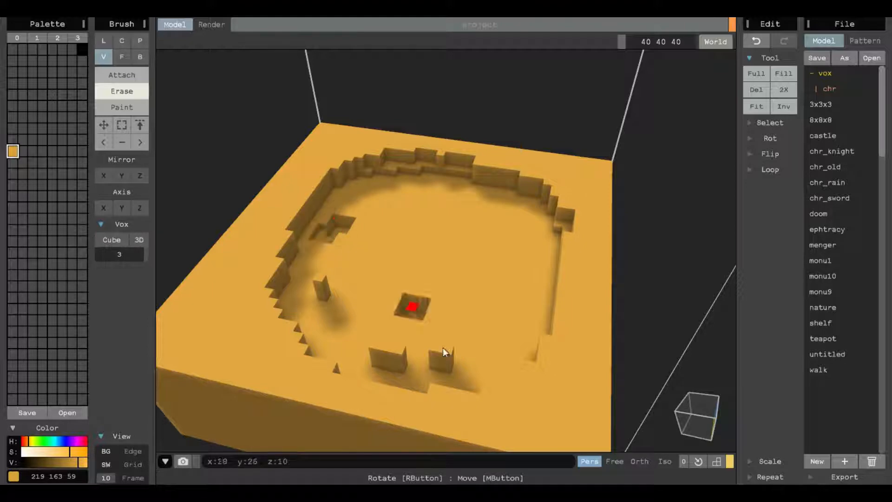
- Erase small notches into the basin floor, undoing the misplaced erasures
{"action": "right_click_drag", "start_coordinate": [411, 290], "coordinate": [337, 265]}
{"action": "key", "text": "ctrl+z"}
{"action": "left_click", "coordinate": [347, 190]}
{"action": "left_click", "coordinate": [347, 194]}
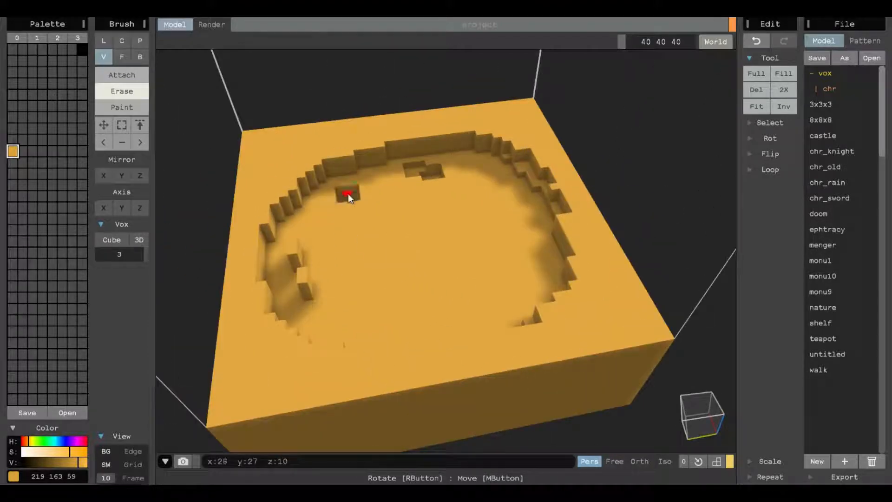
{"action": "key", "text": "ctrl+z"}
{"action": "left_click", "coordinate": [297, 254]}
{"action": "left_click_drag", "start_coordinate": [297, 250], "coordinate": [302, 277]}
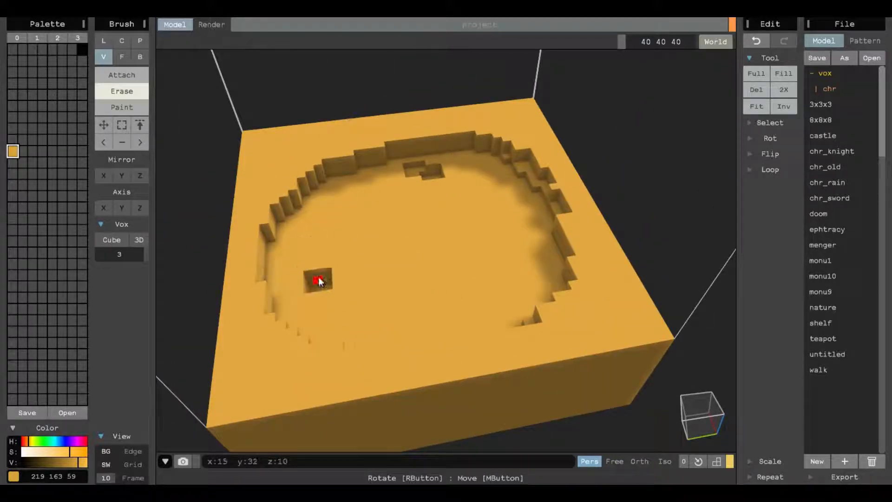
{"action": "mouse_move", "coordinate": [432, 189]}
{"action": "left_mouse_down"}
{"action": "mouse_move", "coordinate": [378, 191]}
{"action": "mouse_move", "coordinate": [370, 235]}
{"action": "mouse_move", "coordinate": [403, 234]}
{"action": "mouse_move", "coordinate": [406, 217]}
{"action": "mouse_move", "coordinate": [377, 275]}
{"action": "mouse_move", "coordinate": [367, 211]}
{"action": "mouse_move", "coordinate": [349, 238]}
{"action": "mouse_move", "coordinate": [367, 211]}
{"action": "left_mouse_up"}
- Set the erase brush size to 2 and carve a second terrace ring inside the basin
{"action": "left_click_drag", "start_coordinate": [146, 254], "coordinate": [154, 253]}
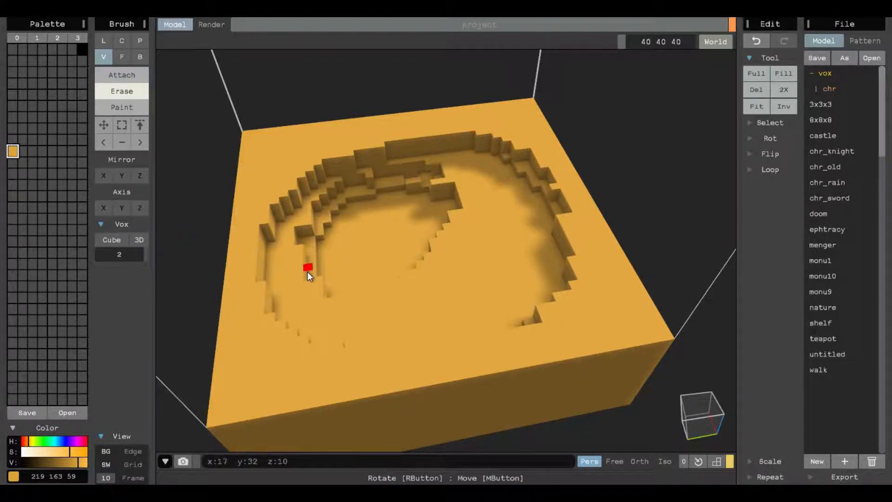
{"action": "mouse_move", "coordinate": [318, 302]}
{"action": "right_mouse_down"}
{"action": "mouse_move", "coordinate": [430, 182]}
{"action": "mouse_move", "coordinate": [504, 166]}
{"action": "right_mouse_up"}
{"action": "mouse_move", "coordinate": [503, 166]}
{"action": "left_mouse_down"}
{"action": "mouse_move", "coordinate": [478, 183]}
{"action": "mouse_move", "coordinate": [448, 242]}
{"action": "left_mouse_up"}
{"action": "mouse_move", "coordinate": [459, 333]}
{"action": "left_mouse_down"}
{"action": "mouse_move", "coordinate": [508, 338]}
{"action": "mouse_move", "coordinate": [474, 333]}
{"action": "mouse_move", "coordinate": [453, 281]}
{"action": "mouse_move", "coordinate": [467, 205]}
{"action": "mouse_move", "coordinate": [462, 244]}
{"action": "left_mouse_up"}
{"action": "mouse_move", "coordinate": [461, 244]}
{"action": "right_mouse_down"}
{"action": "mouse_move", "coordinate": [624, 241]}
{"action": "mouse_move", "coordinate": [300, 187]}
{"action": "right_mouse_up"}
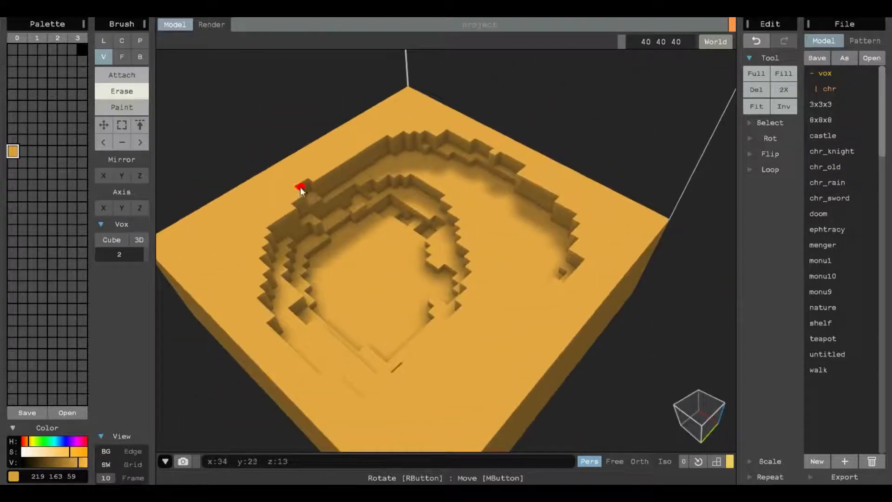
- Carve further stepped terrace rings around the basin and its rim with the size 2 eraser
{"action": "mouse_move", "coordinate": [383, 132]}
{"action": "left_mouse_down"}
{"action": "mouse_move", "coordinate": [457, 133]}
{"action": "mouse_move", "coordinate": [520, 159]}
{"action": "mouse_move", "coordinate": [581, 215]}
{"action": "left_mouse_up"}
{"action": "mouse_move", "coordinate": [581, 288]}
{"action": "left_mouse_down"}
{"action": "mouse_move", "coordinate": [558, 301]}
{"action": "mouse_move", "coordinate": [564, 225]}
{"action": "mouse_move", "coordinate": [523, 180]}
{"action": "left_mouse_up"}
{"action": "mouse_move", "coordinate": [408, 274]}
{"action": "right_mouse_down"}
{"action": "mouse_move", "coordinate": [579, 250]}
{"action": "mouse_move", "coordinate": [414, 224]}
{"action": "mouse_move", "coordinate": [394, 244]}
{"action": "right_mouse_up"}
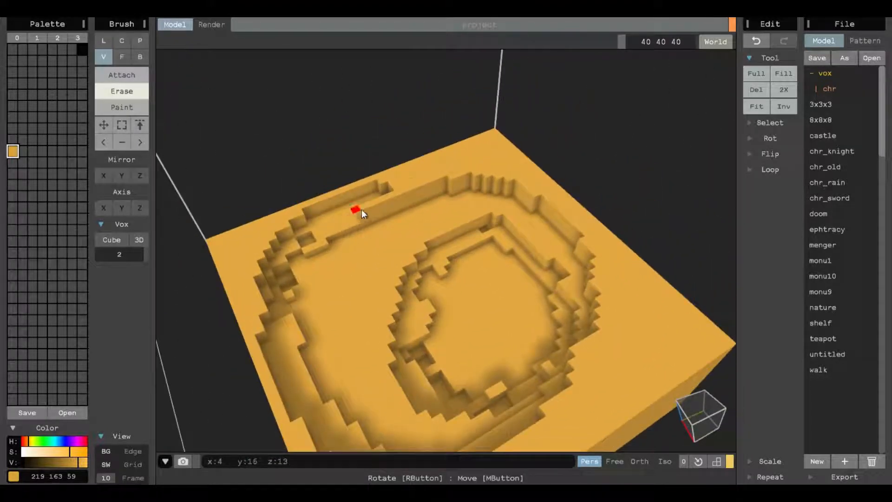
{"action": "mouse_move", "coordinate": [361, 209]}
{"action": "left_mouse_down"}
{"action": "mouse_move", "coordinate": [486, 169]}
{"action": "mouse_move", "coordinate": [456, 180]}
{"action": "mouse_move", "coordinate": [548, 194]}
{"action": "left_mouse_up"}
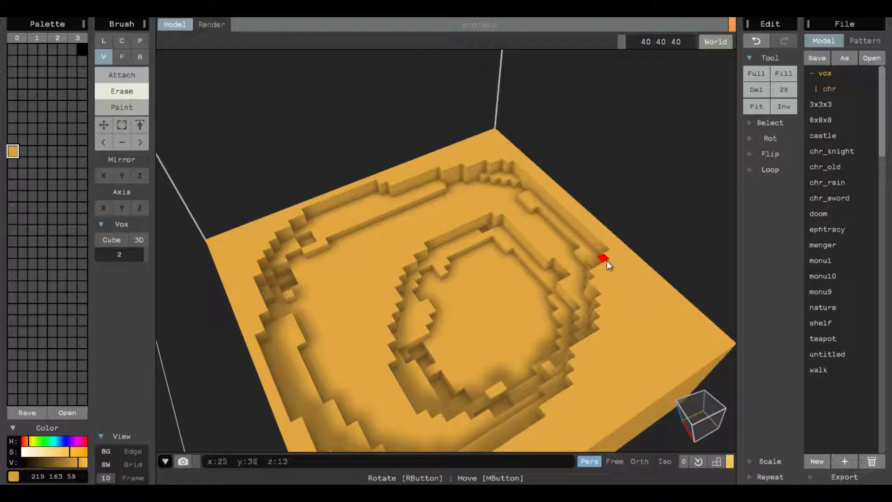
{"action": "right_click_drag", "start_coordinate": [601, 319], "coordinate": [545, 219]}
{"action": "left_click_drag", "start_coordinate": [495, 194], "coordinate": [621, 230]}
{"action": "mouse_move", "coordinate": [621, 231]}
{"action": "right_mouse_down"}
{"action": "mouse_move", "coordinate": [608, 282]}
{"action": "mouse_move", "coordinate": [456, 243]}
{"action": "right_mouse_up"}
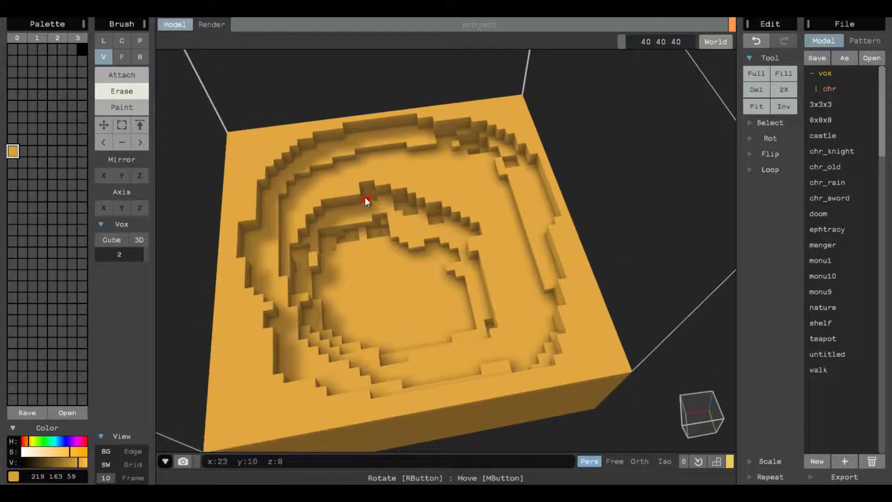
{"action": "right_click_drag", "start_coordinate": [366, 197], "coordinate": [481, 167]}
{"action": "scroll", "coordinate": [372, 289], "scroll_direction": "up", "scroll_amount": 3}
{"action": "scroll", "coordinate": [372, 288], "scroll_direction": "down", "scroll_amount": 5}
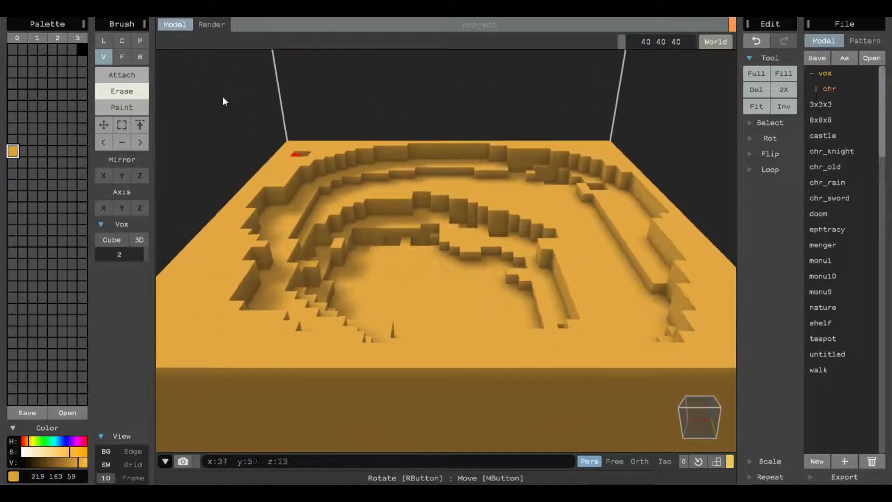
- Switch to voxel Attach at brush size 1 and shift the terrain colour to 219 147 59
{"action": "left_click", "coordinate": [130, 75]}
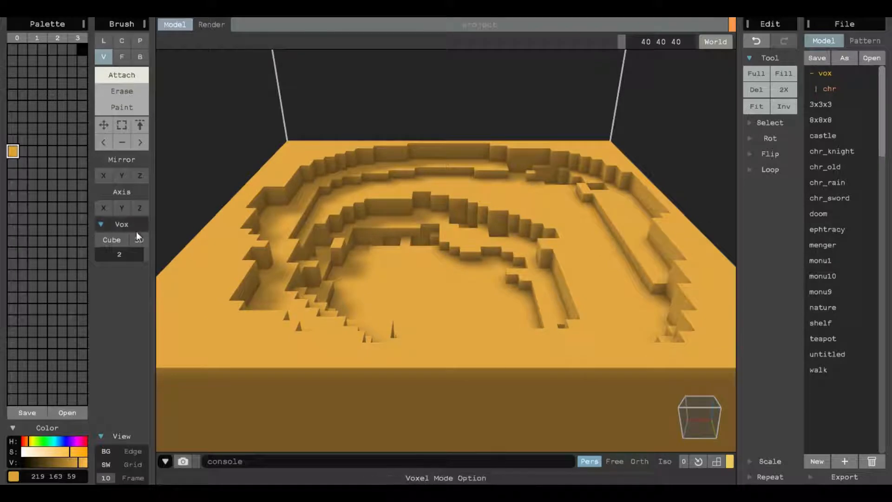
{"action": "left_click_drag", "start_coordinate": [147, 254], "coordinate": [144, 255]}
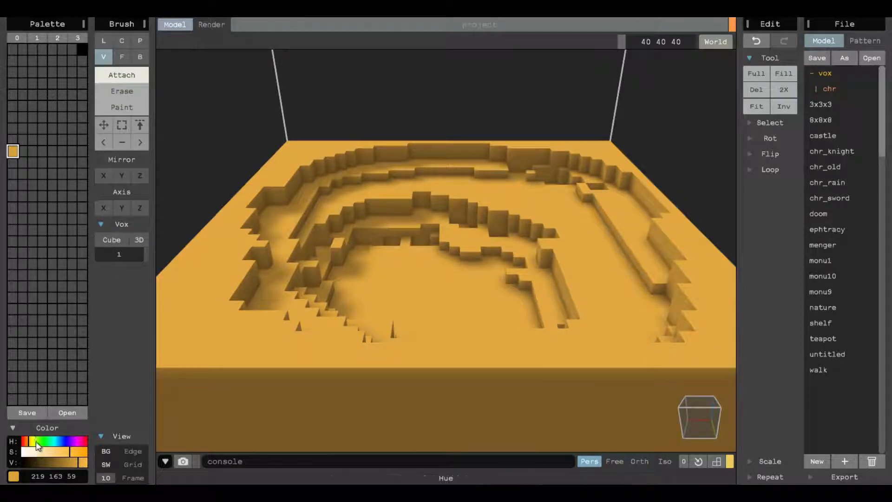
{"action": "left_click_drag", "start_coordinate": [36, 441], "coordinate": [27, 439]}
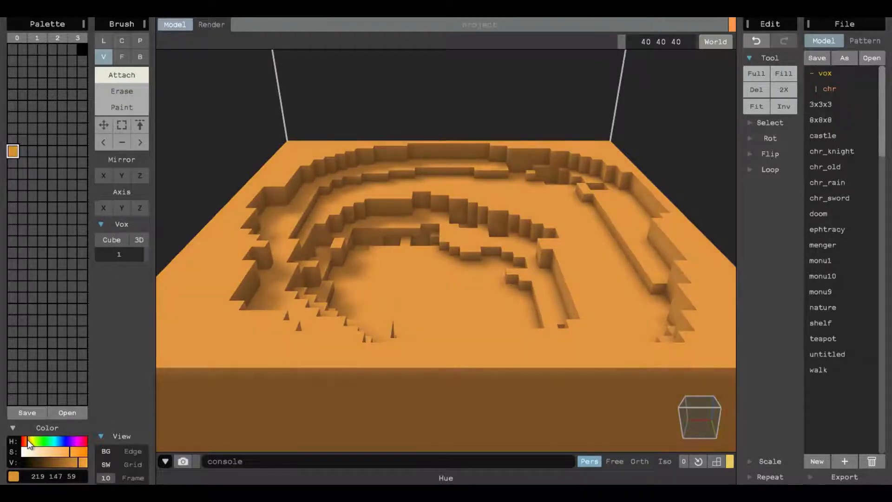
- Set the next empty palette swatch to a green colour
{"action": "left_click", "coordinate": [25, 153]}
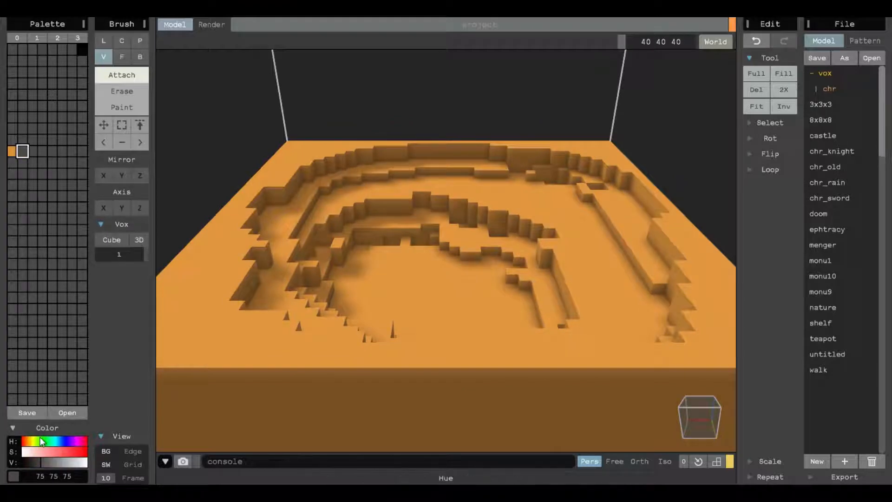
{"action": "left_click", "coordinate": [39, 440]}
{"action": "mouse_move", "coordinate": [42, 462]}
{"action": "left_mouse_down"}
{"action": "mouse_move", "coordinate": [62, 451]}
{"action": "mouse_move", "coordinate": [59, 461]}
{"action": "mouse_move", "coordinate": [38, 437]}
{"action": "left_mouse_up"}
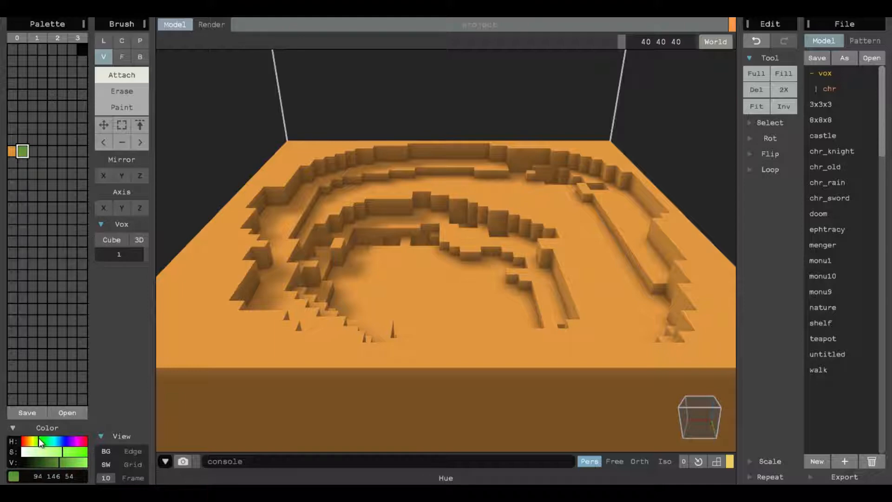
- Place a green voxel in the basin centre and stack it into a cactus trunk with a right-hand arm
{"action": "left_click", "coordinate": [389, 259]}
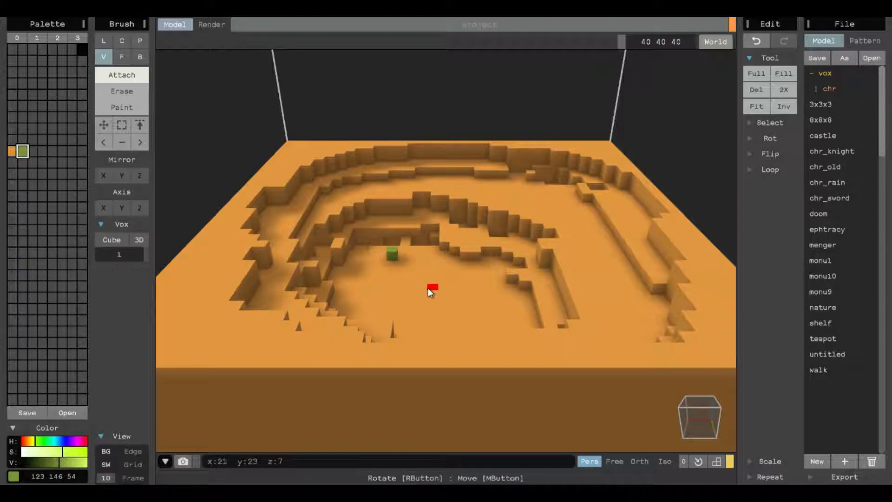
{"action": "middle_click_drag", "start_coordinate": [394, 271], "coordinate": [430, 258]}
{"action": "right_click_drag", "start_coordinate": [430, 253], "coordinate": [434, 223]}
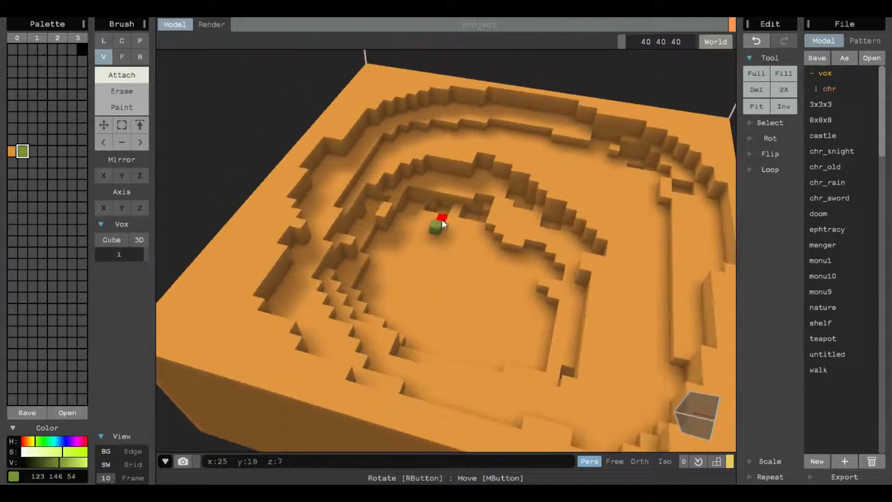
{"action": "left_click", "coordinate": [436, 216]}
{"action": "left_click", "coordinate": [436, 208]}
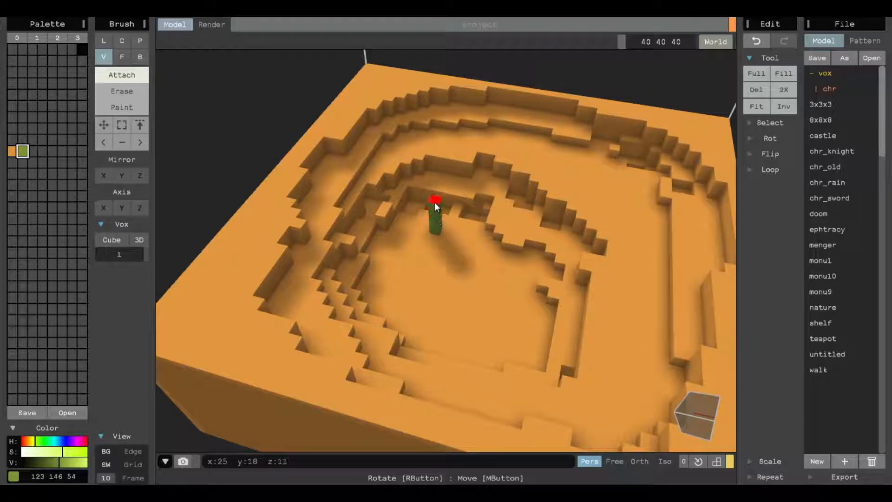
{"action": "left_click", "coordinate": [433, 201]}
{"action": "left_click", "coordinate": [434, 193]}
{"action": "right_click_drag", "start_coordinate": [433, 208], "coordinate": [458, 197]}
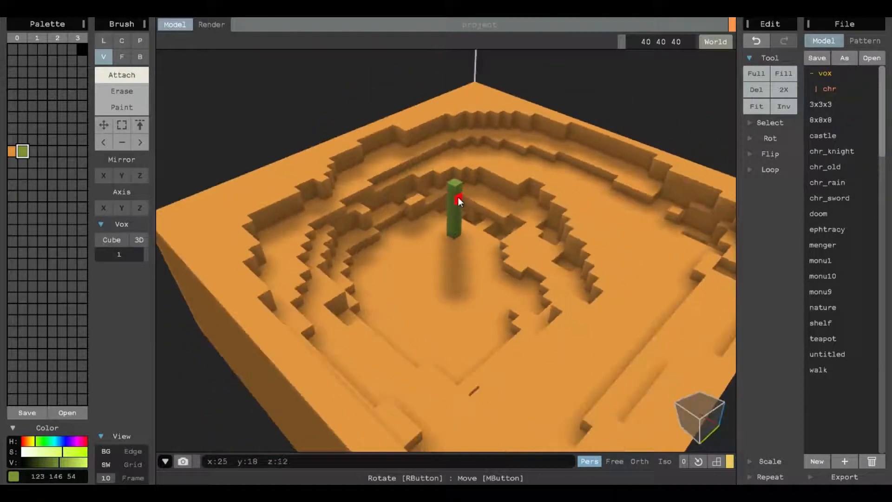
{"action": "left_click", "coordinate": [466, 202]}
{"action": "left_click", "coordinate": [468, 202]}
{"action": "left_click", "coordinate": [470, 201]}
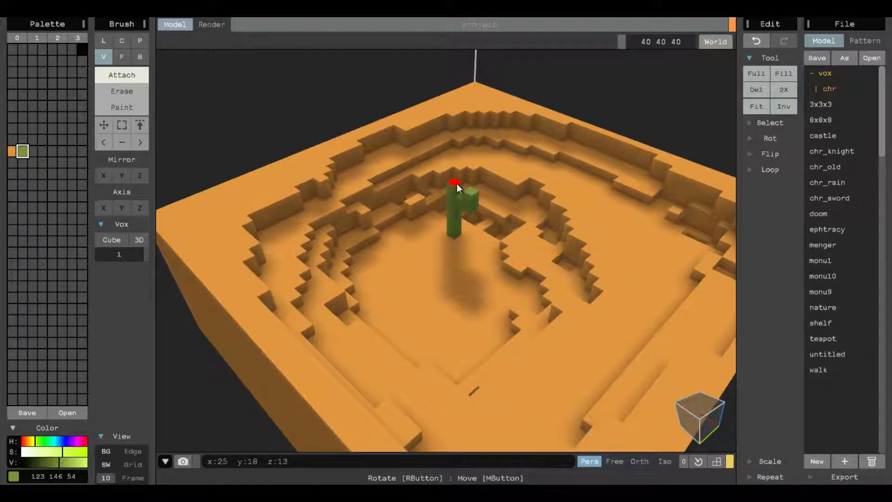
{"action": "left_click", "coordinate": [456, 183]}
{"action": "left_click", "coordinate": [448, 184]}
- Add a left-hand arm to the central cactus, undoing one extra voxel
{"action": "right_click_drag", "start_coordinate": [448, 184], "coordinate": [403, 227]}
{"action": "left_click", "coordinate": [402, 235]}
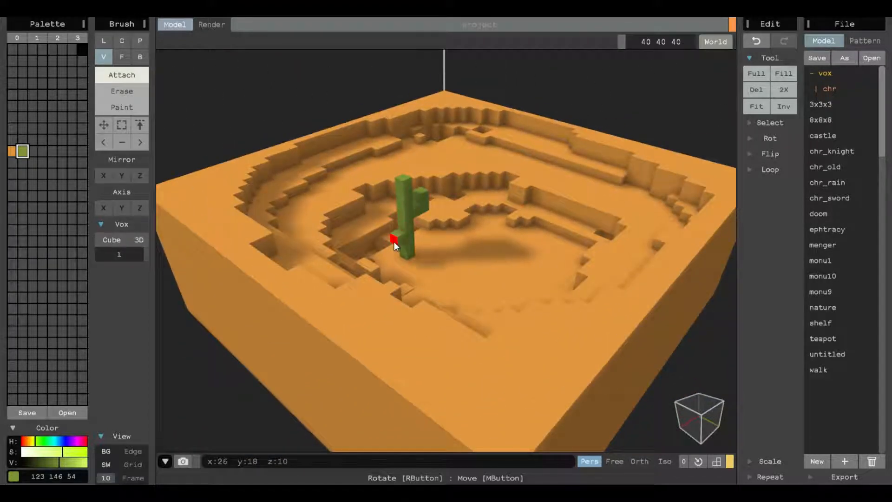
{"action": "left_click", "coordinate": [393, 241]}
{"action": "left_click", "coordinate": [386, 243]}
{"action": "left_click", "coordinate": [392, 240]}
{"action": "left_click", "coordinate": [389, 228]}
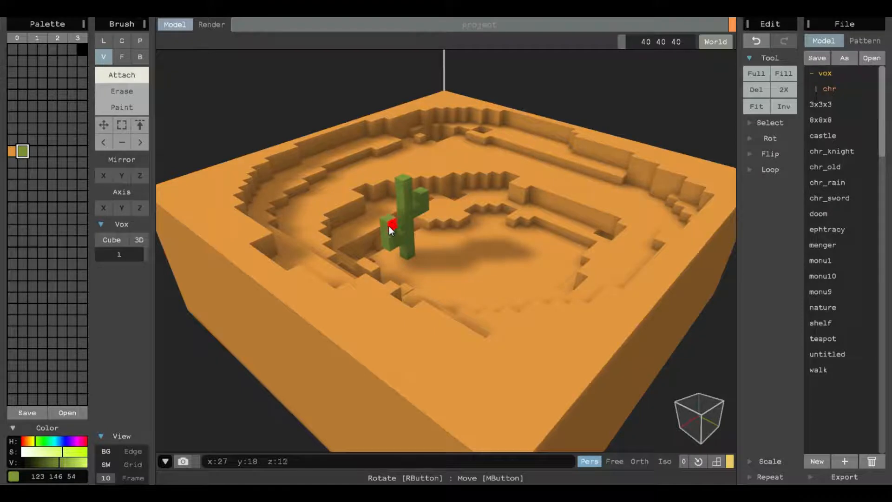
{"action": "mouse_move", "coordinate": [389, 228]}
{"action": "right_mouse_down"}
{"action": "mouse_move", "coordinate": [356, 201]}
{"action": "mouse_move", "coordinate": [387, 238]}
{"action": "right_mouse_up"}
{"action": "key", "text": "ctrl+z"}
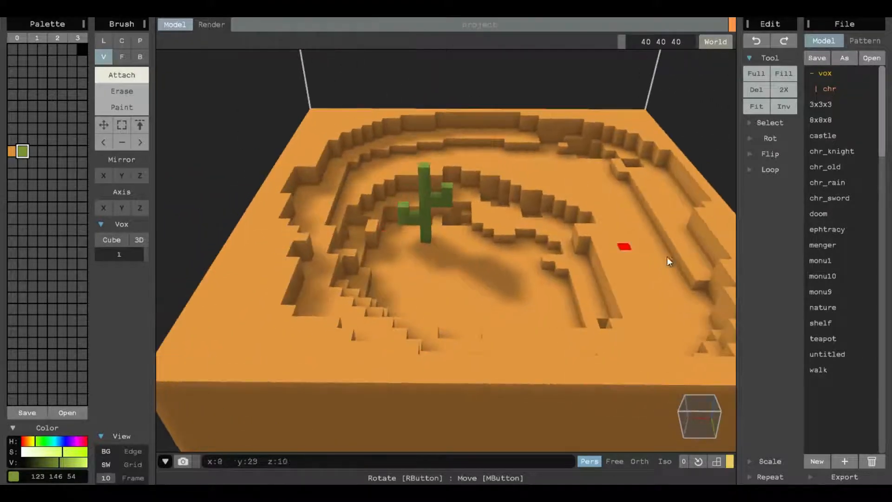
- Place a green voxel on an upper terrace and extrude it upward in Face mode, returning to Voxel mode
{"action": "right_click_drag", "start_coordinate": [667, 260], "coordinate": [634, 275]}
{"action": "right_click_drag", "start_coordinate": [446, 242], "coordinate": [484, 195]}
{"action": "left_click", "coordinate": [484, 195]}
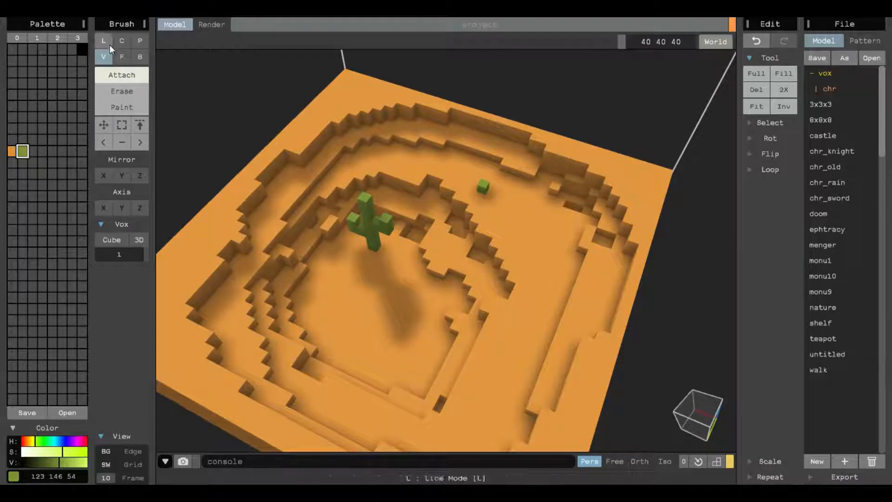
{"action": "left_click", "coordinate": [122, 57]}
{"action": "left_click_drag", "start_coordinate": [482, 183], "coordinate": [491, 162]}
{"action": "mouse_move", "coordinate": [492, 161]}
{"action": "right_mouse_down"}
{"action": "mouse_move", "coordinate": [451, 205]}
{"action": "mouse_move", "coordinate": [450, 235]}
{"action": "mouse_move", "coordinate": [428, 252]}
{"action": "mouse_move", "coordinate": [408, 247]}
{"action": "right_mouse_up"}
{"action": "left_click", "coordinate": [103, 57]}
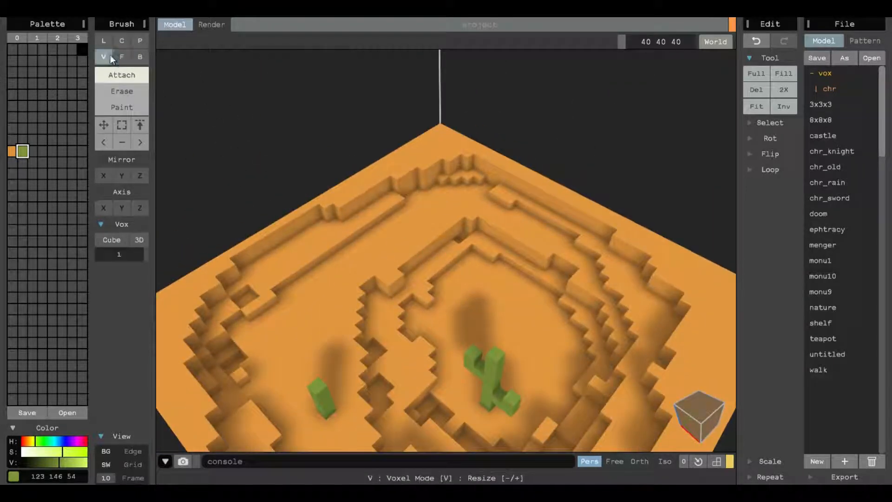
- Build a tall cactus with a side arm on the back corner of the rim
{"action": "left_click", "coordinate": [441, 140]}
{"action": "left_click", "coordinate": [440, 134]}
{"action": "left_click", "coordinate": [441, 129]}
{"action": "left_click", "coordinate": [442, 119]}
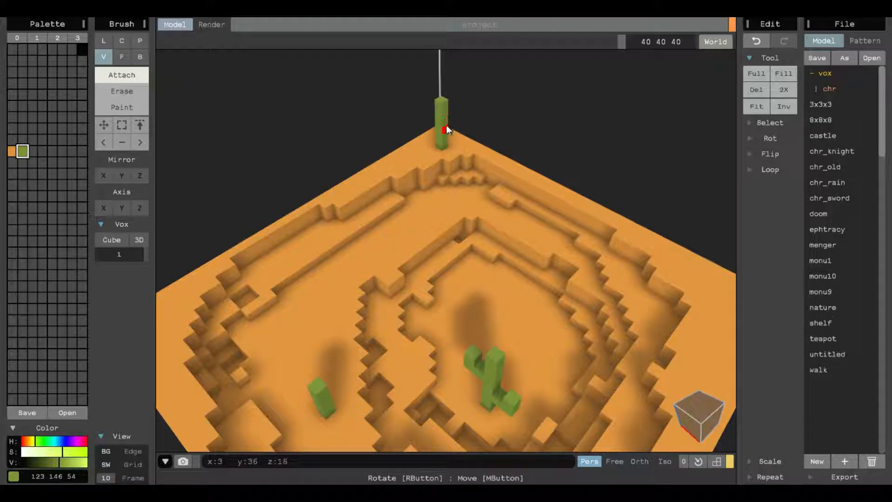
{"action": "left_click", "coordinate": [448, 125]}
{"action": "left_click", "coordinate": [454, 126]}
{"action": "right_click_drag", "start_coordinate": [453, 128], "coordinate": [369, 275]}
{"action": "scroll", "coordinate": [376, 274], "scroll_direction": "up", "scroll_amount": 2}
{"action": "left_click", "coordinate": [369, 282]}
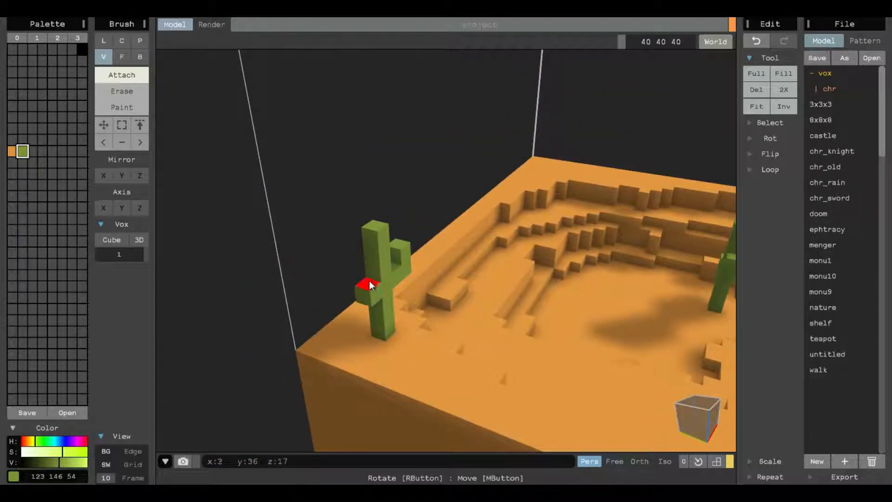
{"action": "left_click", "coordinate": [360, 296]}
{"action": "left_click", "coordinate": [355, 297]}
- Place a green voxel on the front rim and extrude it into a cactus column in Face mode, then switch back to Voxel mode
{"action": "right_click_drag", "start_coordinate": [608, 279], "coordinate": [399, 297]}
{"action": "right_click_drag", "start_coordinate": [743, 190], "coordinate": [391, 283]}
{"action": "mouse_move", "coordinate": [331, 236]}
{"action": "right_mouse_down"}
{"action": "mouse_move", "coordinate": [642, 222]}
{"action": "mouse_move", "coordinate": [436, 257]}
{"action": "right_mouse_up"}
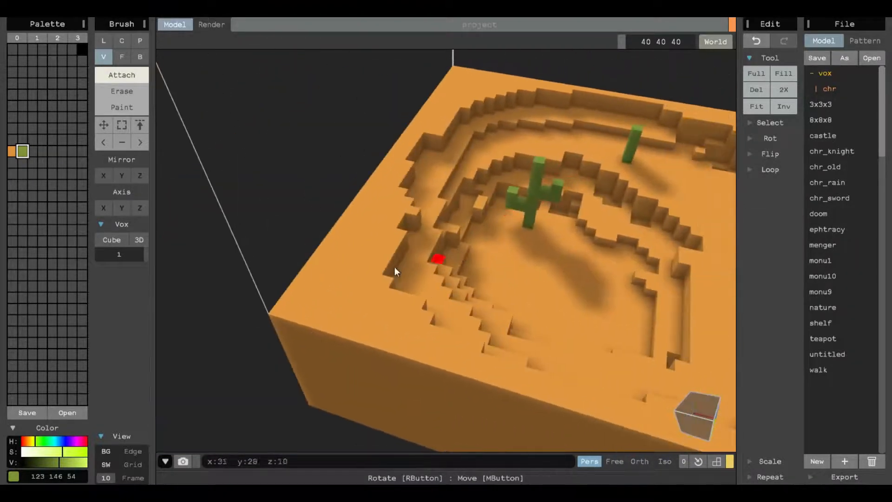
{"action": "left_click", "coordinate": [342, 279]}
{"action": "left_click", "coordinate": [121, 56]}
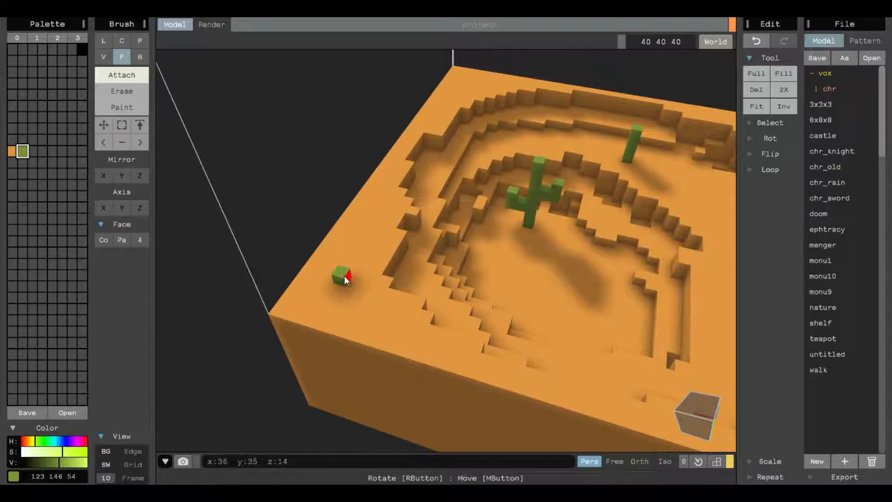
{"action": "left_click_drag", "start_coordinate": [344, 275], "coordinate": [345, 207]}
{"action": "mouse_move", "coordinate": [348, 219]}
{"action": "right_mouse_down"}
{"action": "mouse_move", "coordinate": [506, 279]}
{"action": "mouse_move", "coordinate": [508, 271]}
{"action": "mouse_move", "coordinate": [372, 277]}
{"action": "mouse_move", "coordinate": [510, 256]}
{"action": "mouse_move", "coordinate": [186, 151]}
{"action": "right_mouse_up"}
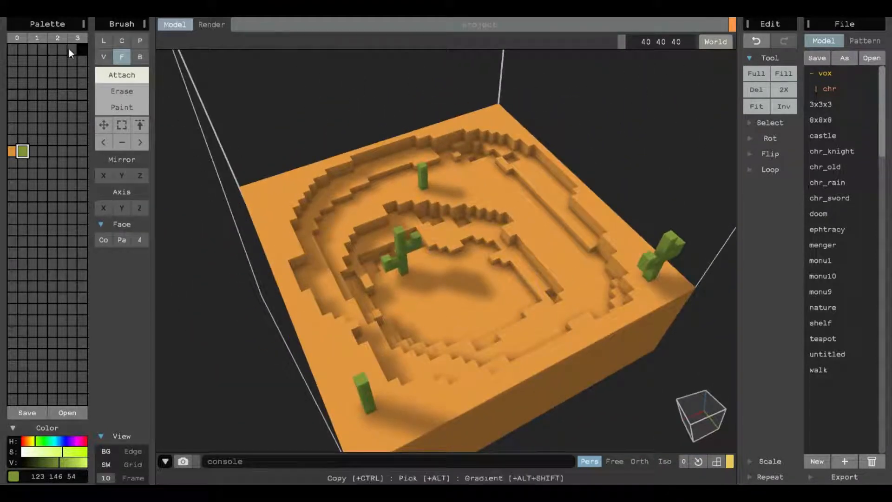
{"action": "left_click", "coordinate": [103, 56]}
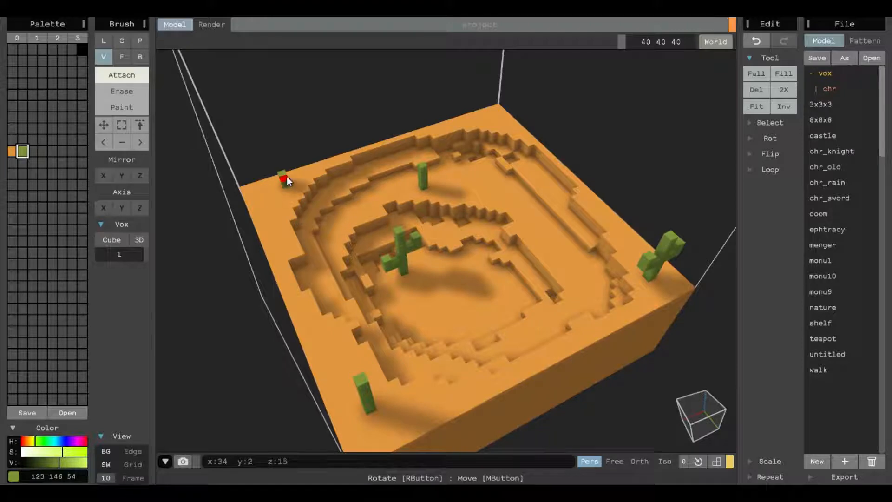
- Build a cactus with a bent arm at the back-left corner of the rim
{"action": "scroll", "coordinate": [286, 176], "scroll_direction": "up", "scroll_amount": 5}
{"action": "left_click_drag", "start_coordinate": [271, 152], "coordinate": [260, 133]}
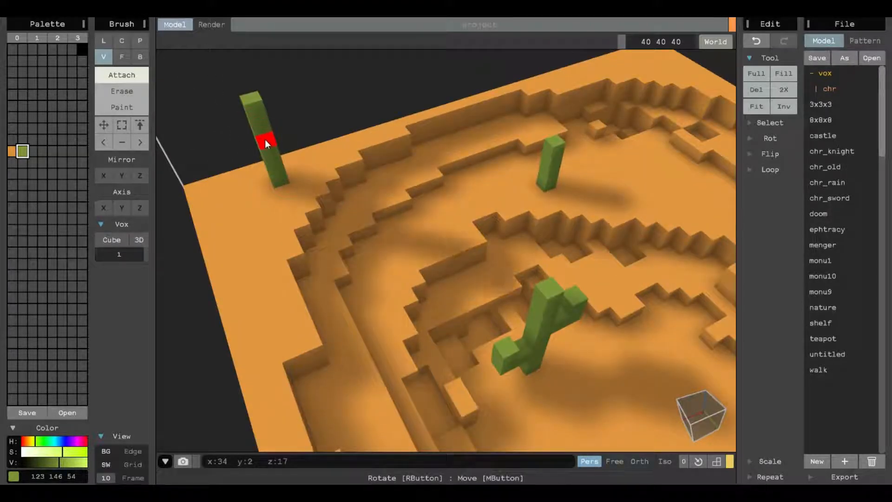
{"action": "right_click_drag", "start_coordinate": [270, 150], "coordinate": [279, 213]}
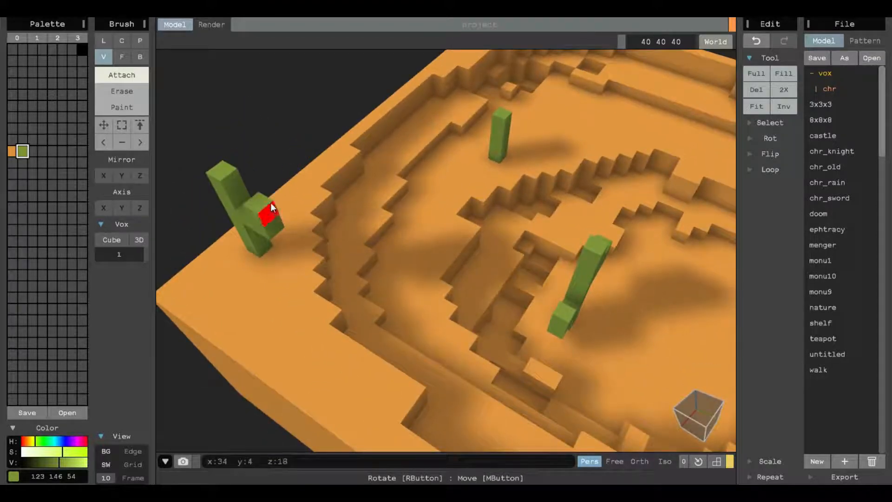
- Orbit and zoom around the diorama to inspect the placed cacti
{"action": "scroll", "coordinate": [632, 257], "scroll_direction": "down", "scroll_amount": 6}
{"action": "right_click_drag", "start_coordinate": [633, 257], "coordinate": [648, 254]}
{"action": "middle_click_drag", "start_coordinate": [627, 223], "coordinate": [480, 275]}
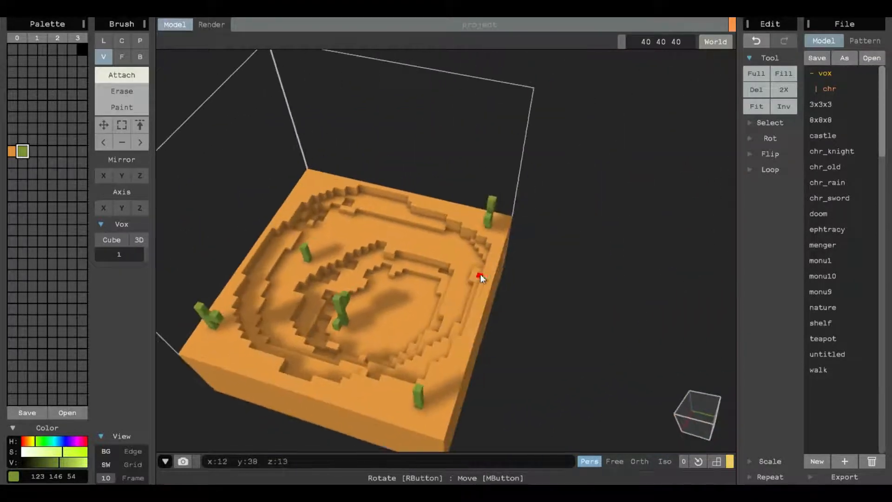
{"action": "scroll", "coordinate": [474, 274], "scroll_direction": "up", "scroll_amount": 6}
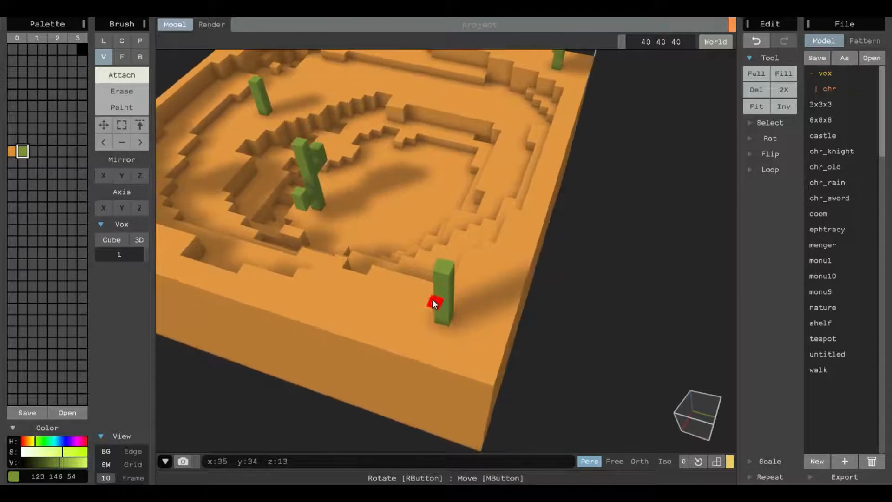
{"action": "middle_click_drag", "start_coordinate": [424, 221], "coordinate": [512, 274]}
{"action": "right_click_drag", "start_coordinate": [512, 274], "coordinate": [413, 266]}
{"action": "scroll", "coordinate": [428, 263], "scroll_direction": "down", "scroll_amount": 4}
{"action": "middle_click_drag", "start_coordinate": [461, 253], "coordinate": [449, 262]}
{"action": "scroll", "coordinate": [448, 263], "scroll_direction": "up", "scroll_amount": 5}
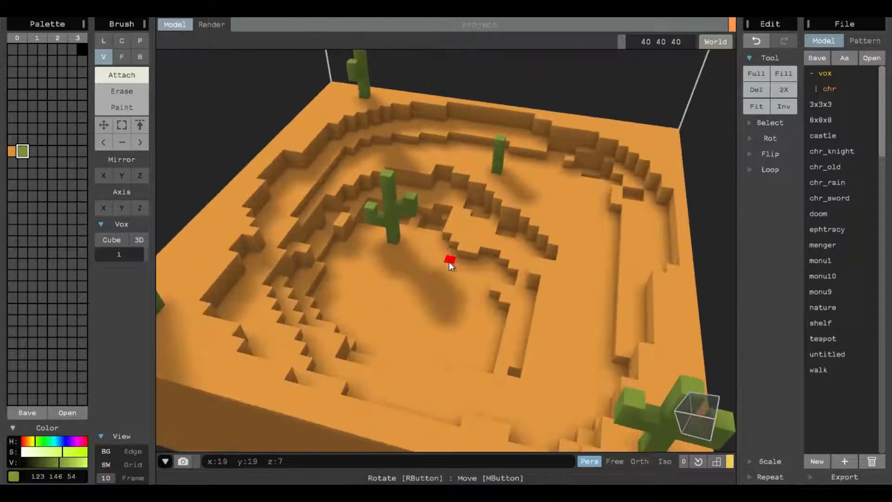
- Select the next empty palette swatch and set it to grey 114 114 114, undoing a stray placement
{"action": "left_click", "coordinate": [32, 151]}
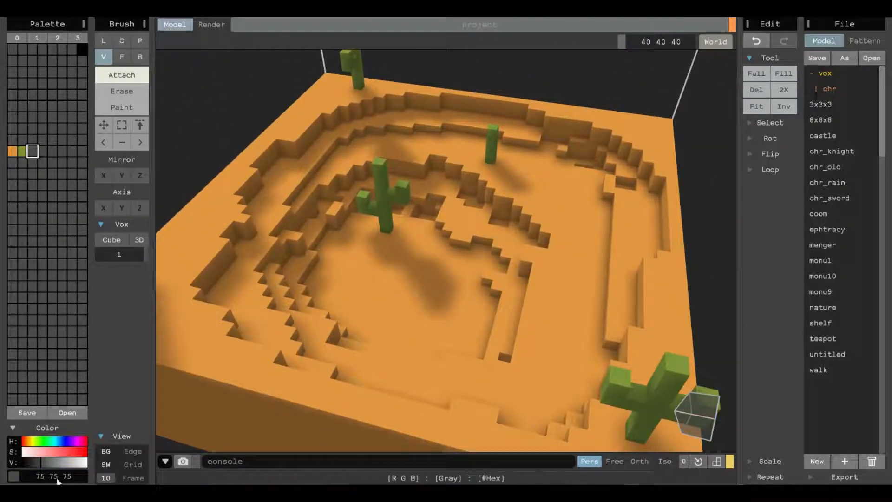
{"action": "left_click_drag", "start_coordinate": [44, 464], "coordinate": [46, 461]}
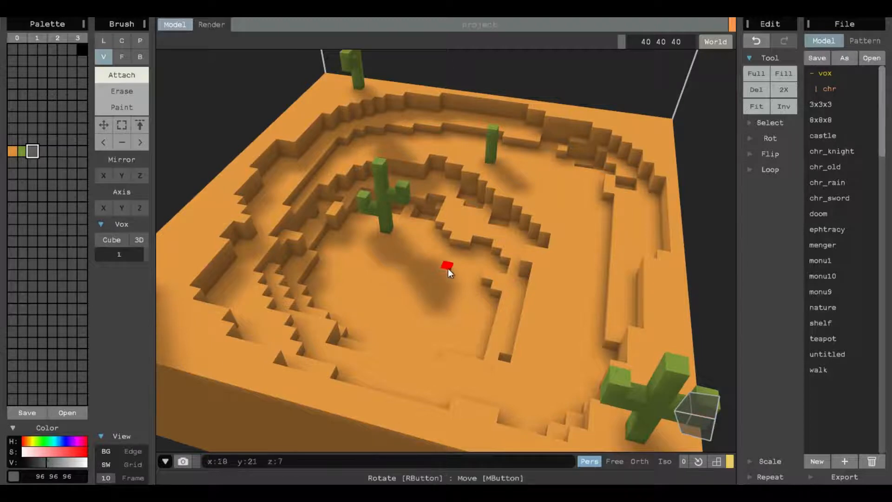
{"action": "key", "text": "ctrl+z"}
{"action": "left_click_drag", "start_coordinate": [47, 462], "coordinate": [51, 451]}
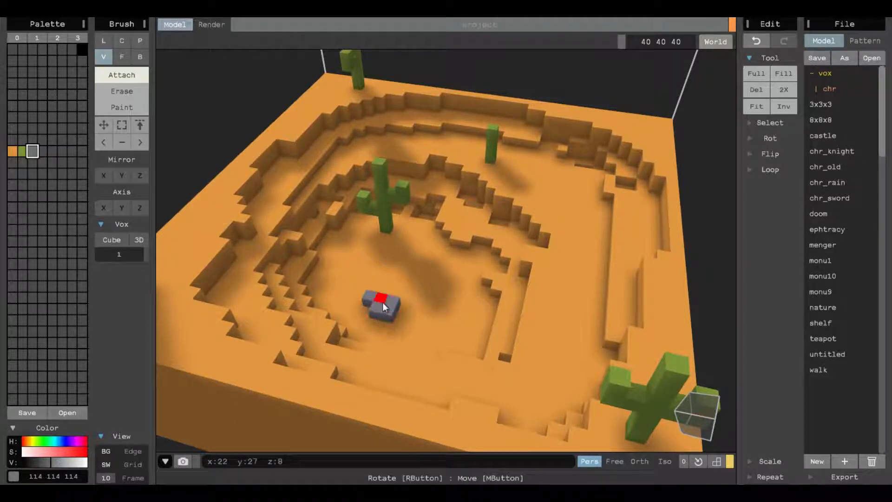
{"action": "key", "text": "ctrl+z"}
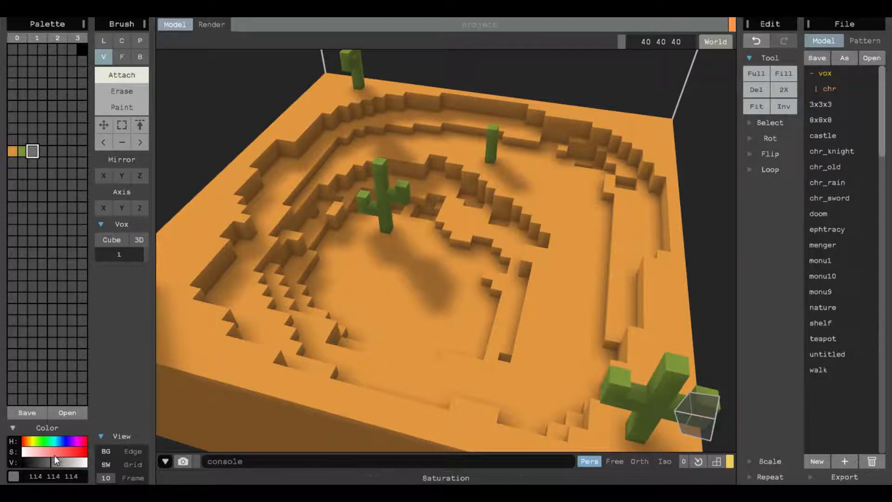
- Place grey rock voxels in the basin floor and on a nearby terrace
{"action": "left_click_drag", "start_coordinate": [404, 293], "coordinate": [428, 314]}
{"action": "right_click_drag", "start_coordinate": [428, 314], "coordinate": [626, 337]}
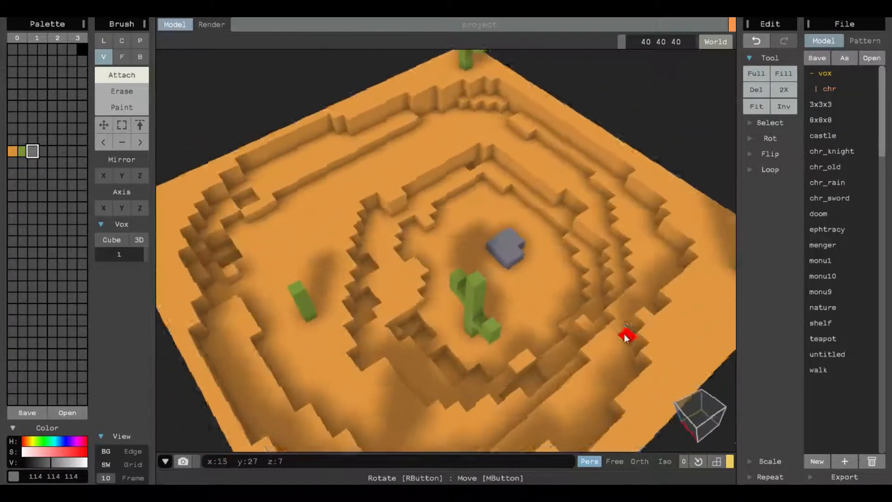
{"action": "right_click_drag", "start_coordinate": [488, 279], "coordinate": [526, 288]}
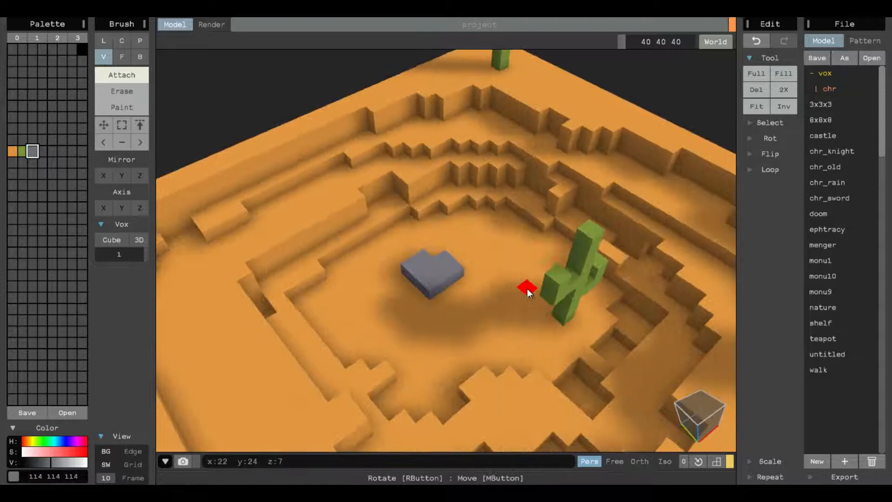
{"action": "left_click", "coordinate": [434, 279]}
{"action": "right_click_drag", "start_coordinate": [406, 347], "coordinate": [321, 288]}
{"action": "left_click_drag", "start_coordinate": [625, 247], "coordinate": [617, 266]}
{"action": "left_click", "coordinate": [615, 253]}
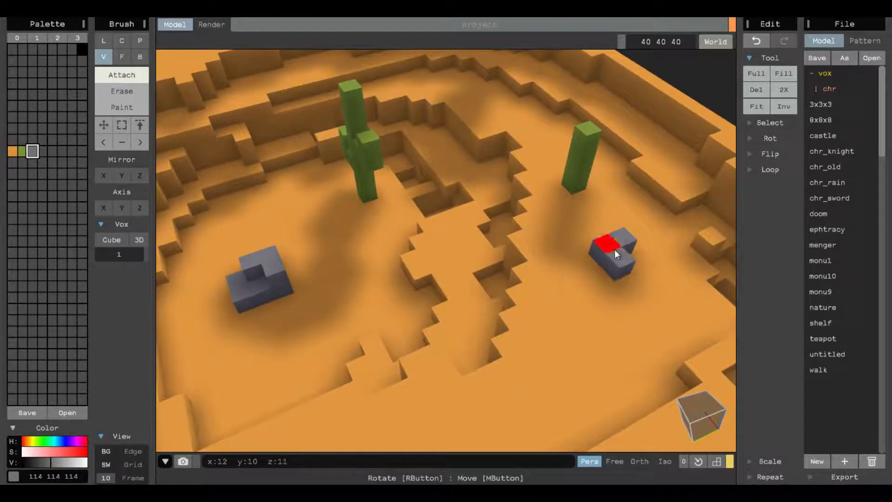
- Scatter small grey rocks on the back rim and beside the corner cactus
{"action": "right_click_drag", "start_coordinate": [351, 237], "coordinate": [414, 174]}
{"action": "left_click", "coordinate": [499, 116]}
{"action": "right_click_drag", "start_coordinate": [493, 121], "coordinate": [614, 142]}
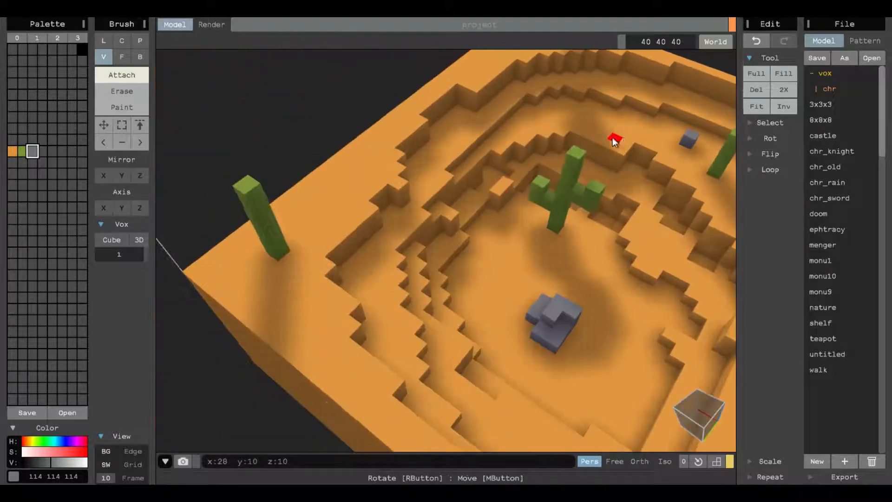
{"action": "left_click", "coordinate": [325, 212]}
{"action": "left_click", "coordinate": [303, 209]}
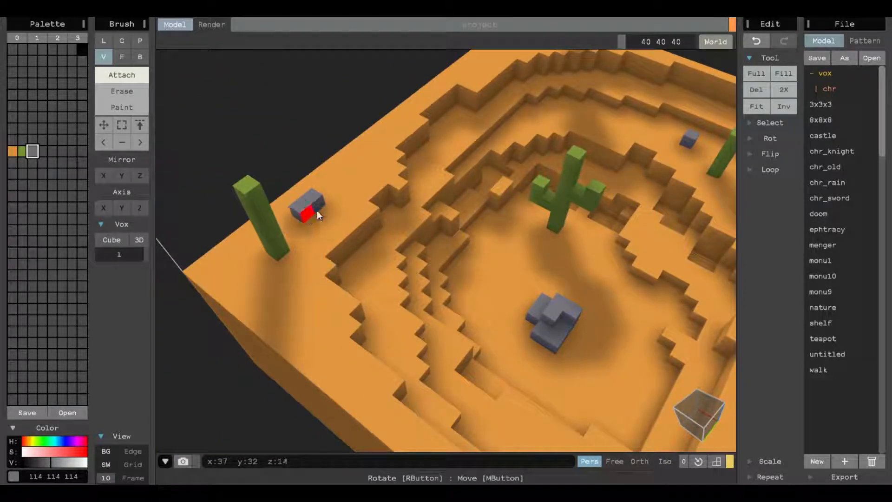
{"action": "right_click_drag", "start_coordinate": [565, 295], "coordinate": [526, 281]}
{"action": "left_click", "coordinate": [525, 279]}
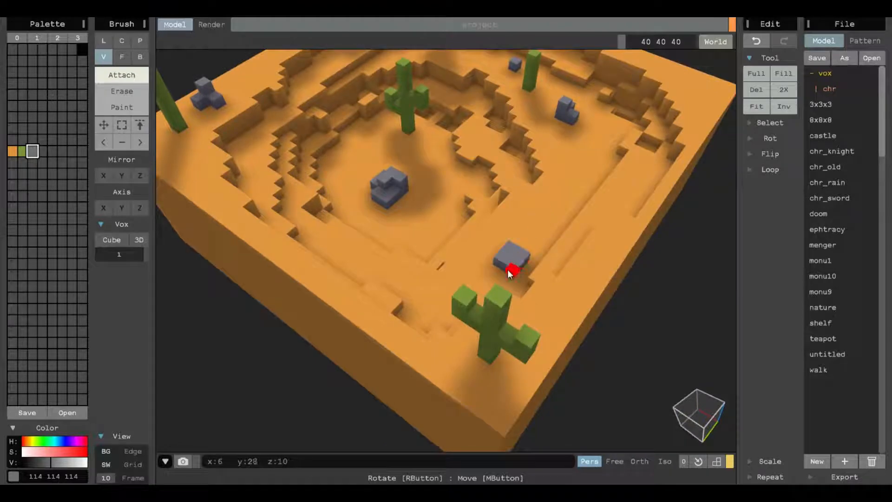
- Build a grey rock cluster on the front terrace near the large cactus
{"action": "left_click", "coordinate": [494, 256]}
{"action": "left_click", "coordinate": [500, 246]}
{"action": "left_click", "coordinate": [486, 264]}
{"action": "left_click", "coordinate": [496, 268]}
{"action": "left_click", "coordinate": [497, 250]}
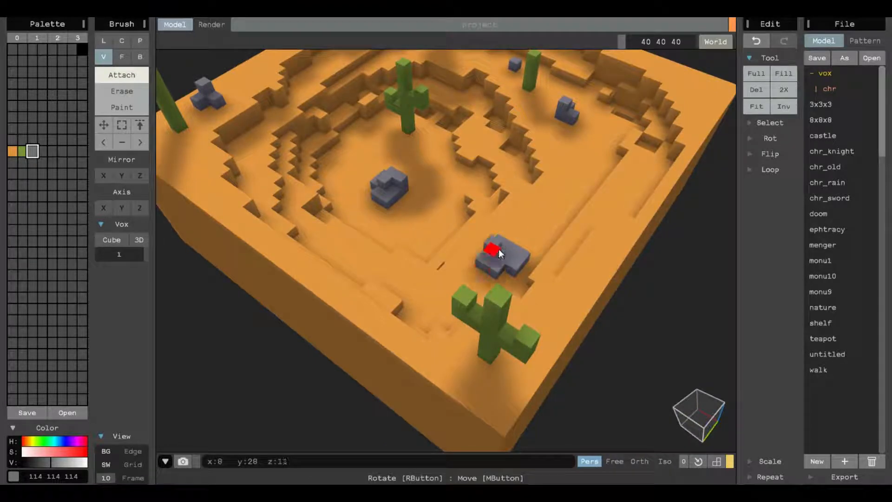
{"action": "left_click", "coordinate": [504, 247]}
{"action": "left_click", "coordinate": [508, 254]}
- Add another small grey rock on the back terrace
{"action": "right_click_drag", "start_coordinate": [463, 241], "coordinate": [569, 328]}
{"action": "left_click", "coordinate": [497, 189]}
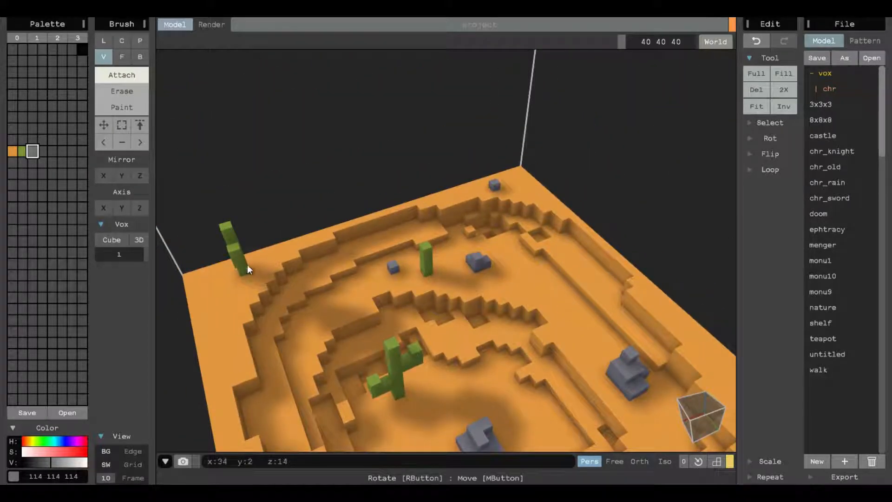
{"action": "right_click_drag", "start_coordinate": [458, 349], "coordinate": [395, 297]}
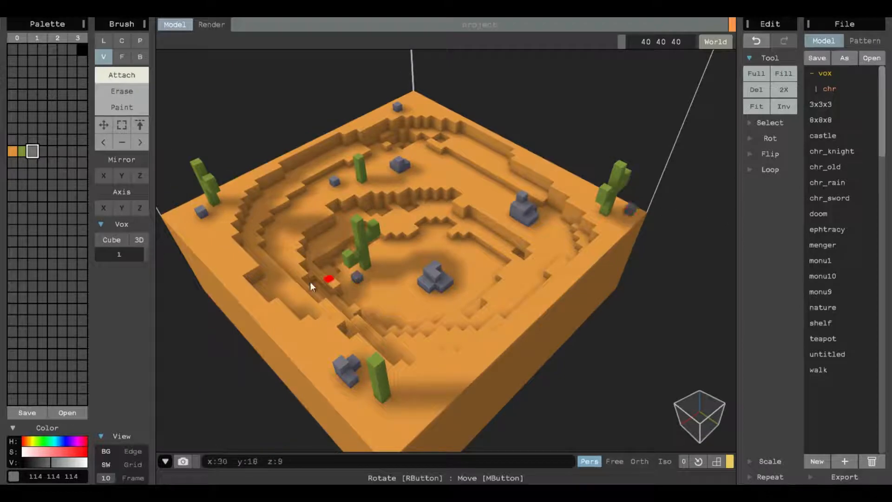
{"action": "right_click_drag", "start_coordinate": [310, 282], "coordinate": [426, 251]}
{"action": "scroll", "coordinate": [460, 268], "scroll_direction": "up", "scroll_amount": 2}
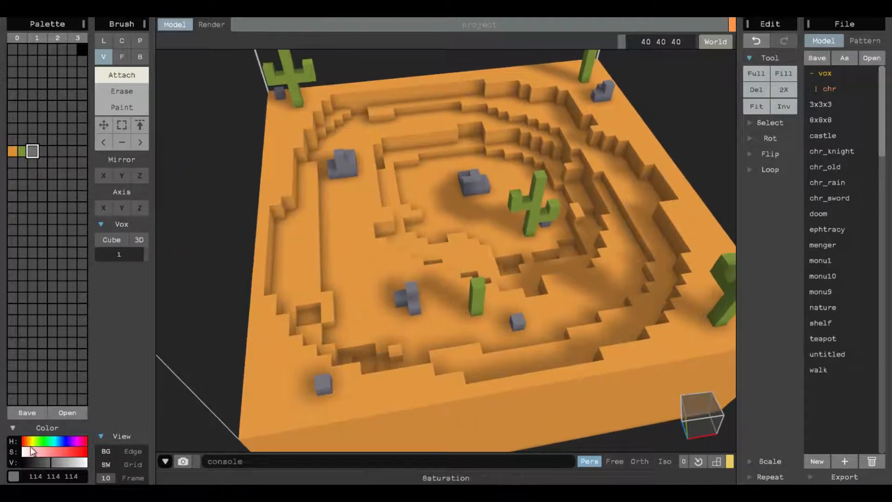
- Add a new palette swatch and adjust it to a darker orange shade
{"action": "right_click_drag", "start_coordinate": [213, 163], "coordinate": [485, 279]}
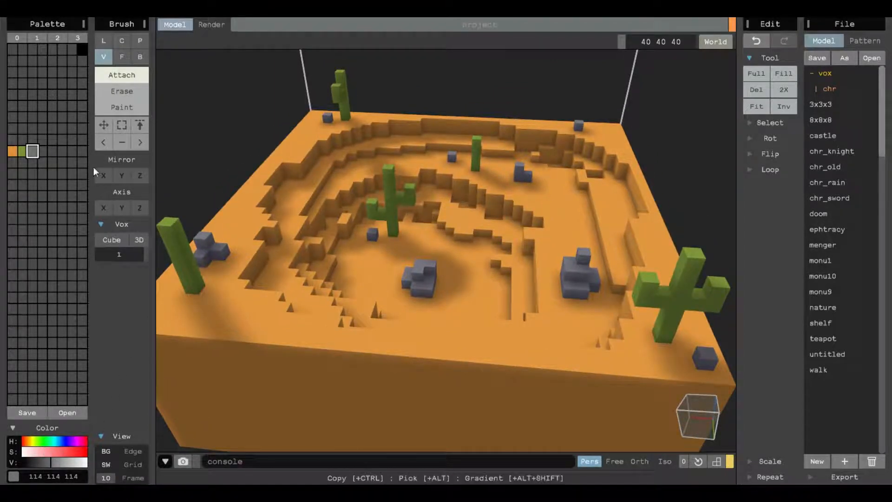
{"action": "left_click", "coordinate": [13, 151]}
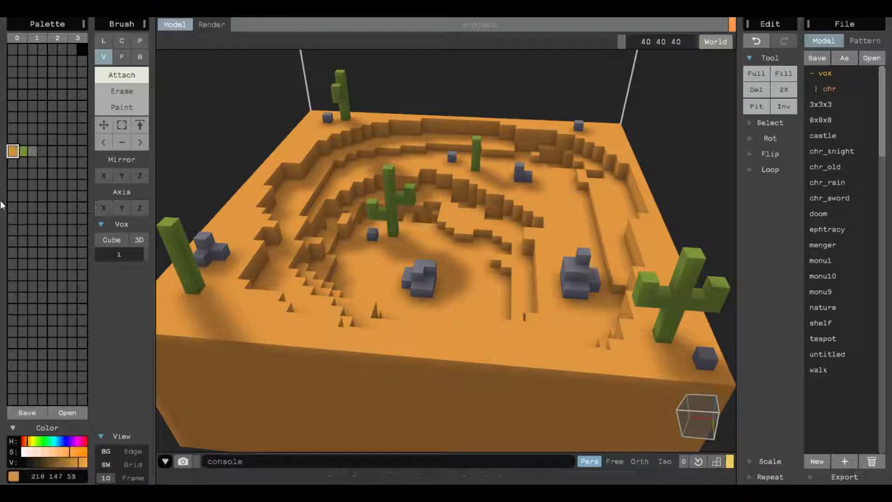
{"action": "left_click", "coordinate": [12, 162]}
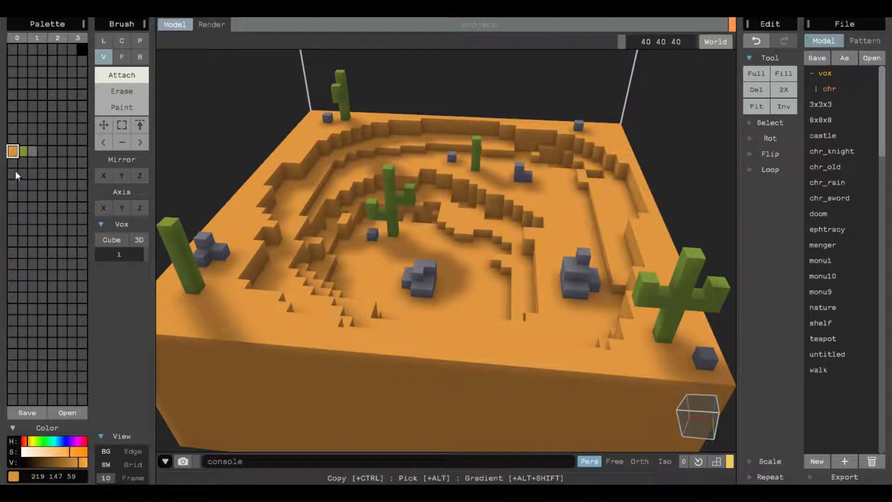
{"action": "left_click", "coordinate": [13, 162]}
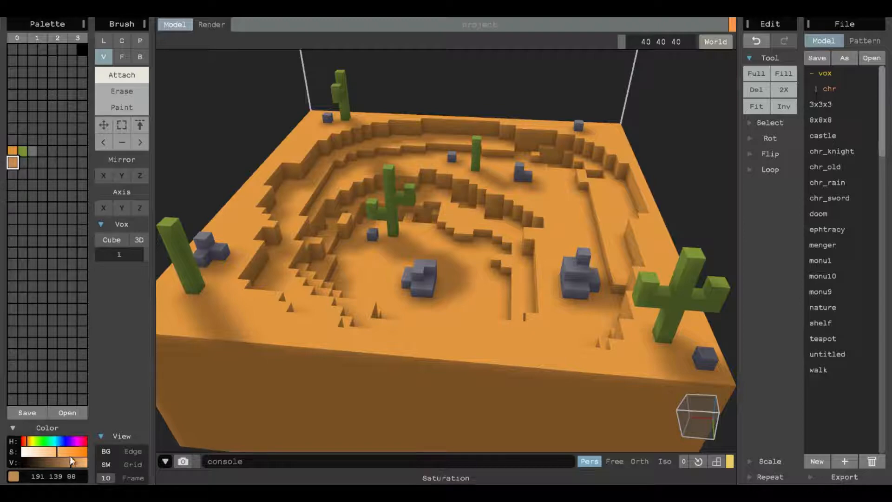
{"action": "left_click_drag", "start_coordinate": [66, 458], "coordinate": [71, 461]}
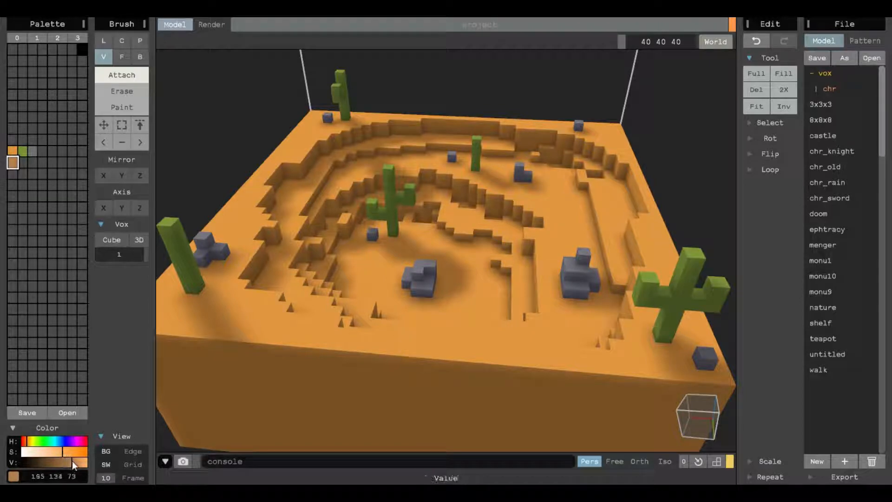
{"action": "mouse_move", "coordinate": [26, 442]}
{"action": "left_mouse_down"}
{"action": "mouse_move", "coordinate": [57, 463]}
{"action": "mouse_move", "coordinate": [26, 440]}
{"action": "left_mouse_up"}
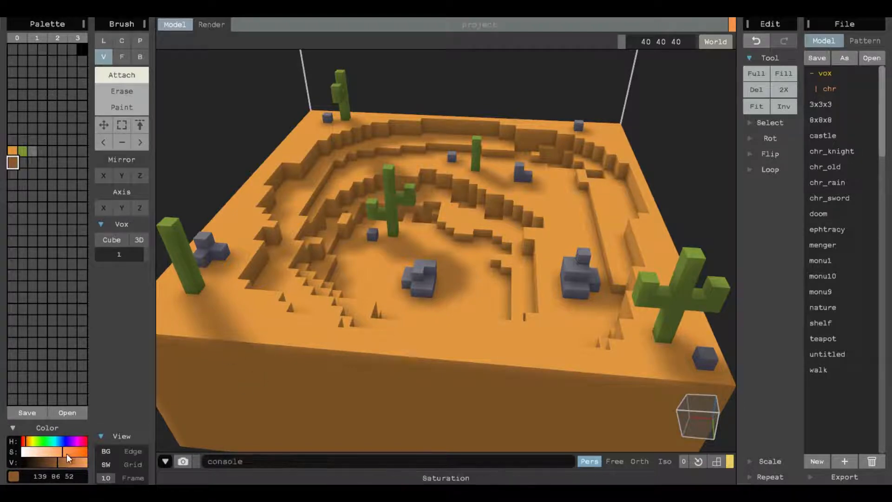
{"action": "left_click_drag", "start_coordinate": [65, 451], "coordinate": [68, 450]}
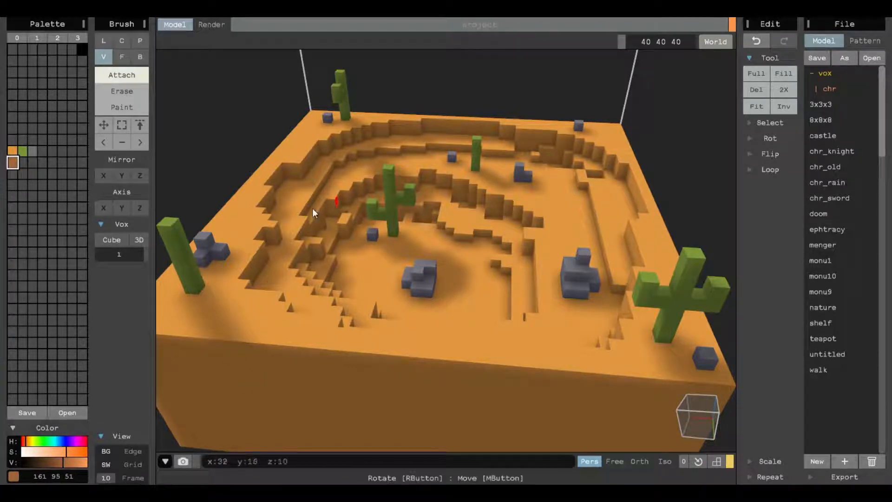
- Switch the brush to Paint with cube size 3 and set the color to RGB 195 107 48
{"action": "left_click", "coordinate": [133, 106]}
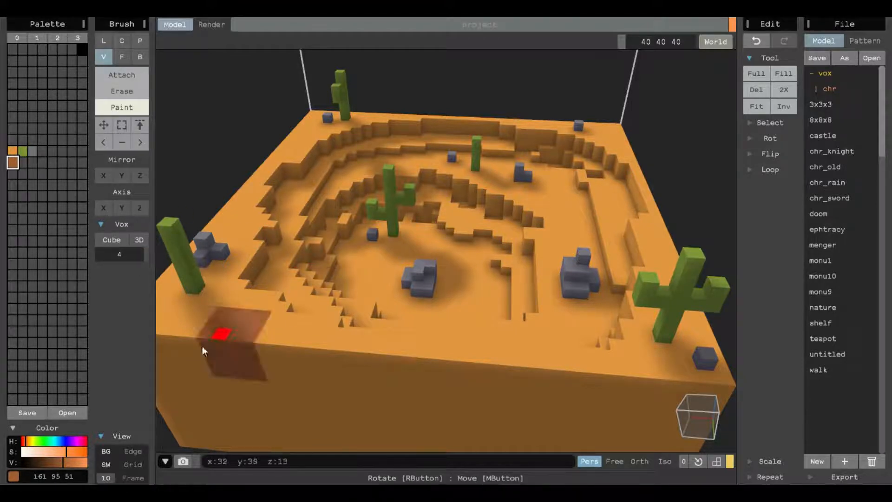
{"action": "left_click_drag", "start_coordinate": [148, 255], "coordinate": [141, 254]}
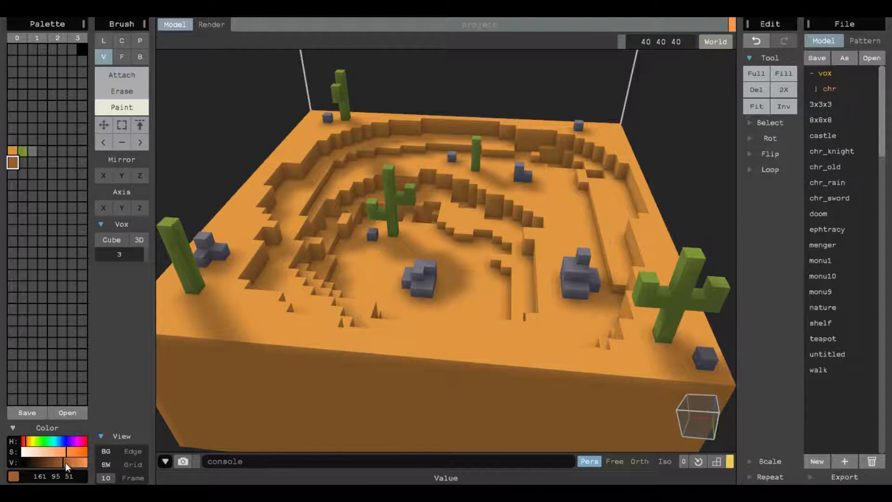
{"action": "left_click_drag", "start_coordinate": [66, 465], "coordinate": [74, 464]}
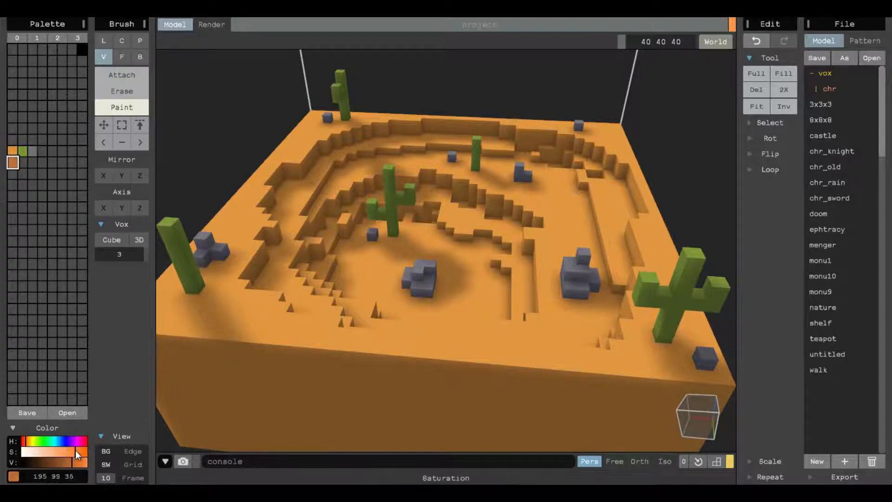
{"action": "left_click_drag", "start_coordinate": [75, 450], "coordinate": [70, 451]}
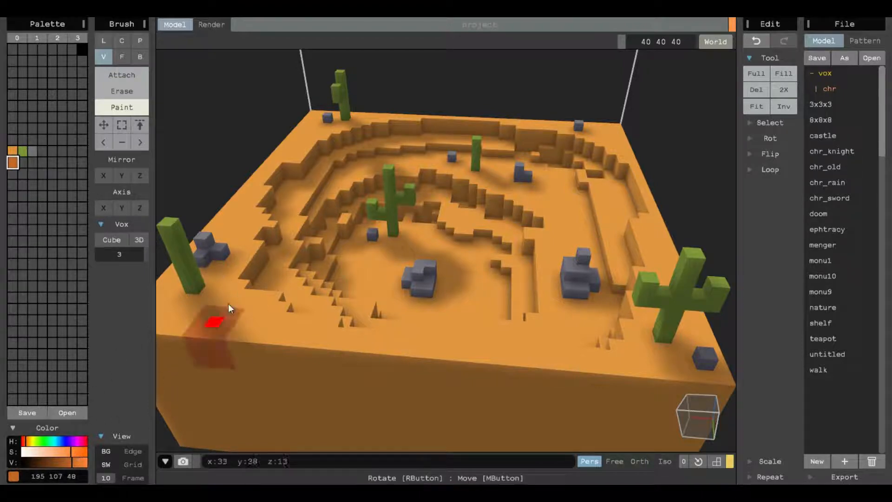
- Paint darker orange patches across the top terraces, rim and basin floor
{"action": "left_click_drag", "start_coordinate": [311, 219], "coordinate": [327, 279]}
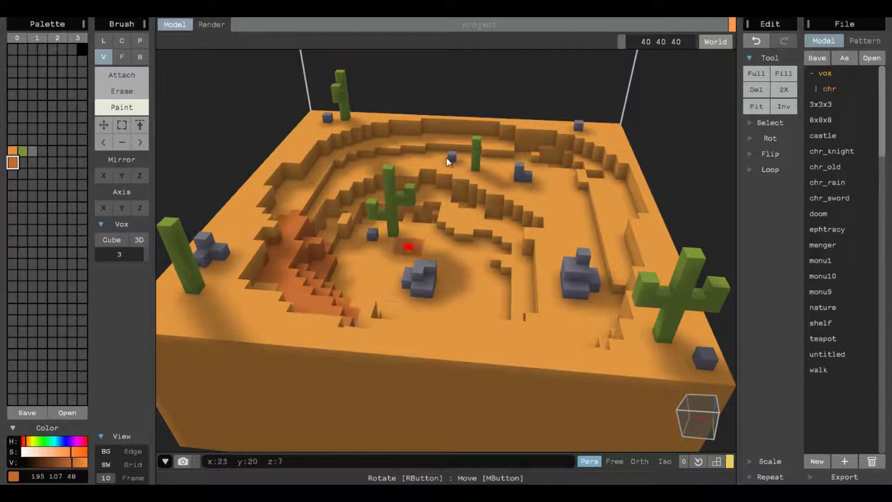
{"action": "right_click_drag", "start_coordinate": [445, 158], "coordinate": [514, 159]}
{"action": "left_click_drag", "start_coordinate": [513, 159], "coordinate": [497, 159]}
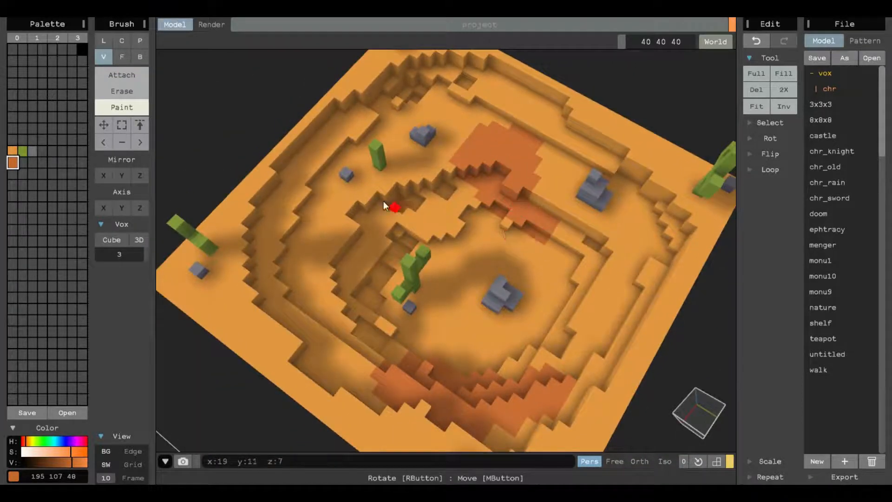
{"action": "right_click_drag", "start_coordinate": [384, 202], "coordinate": [241, 181]}
{"action": "left_click_drag", "start_coordinate": [282, 201], "coordinate": [318, 259]}
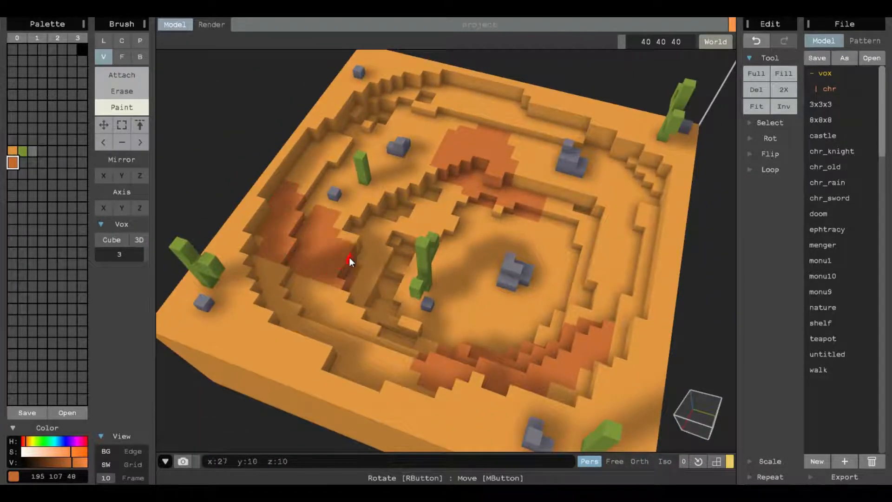
{"action": "right_click_drag", "start_coordinate": [541, 175], "coordinate": [588, 129]}
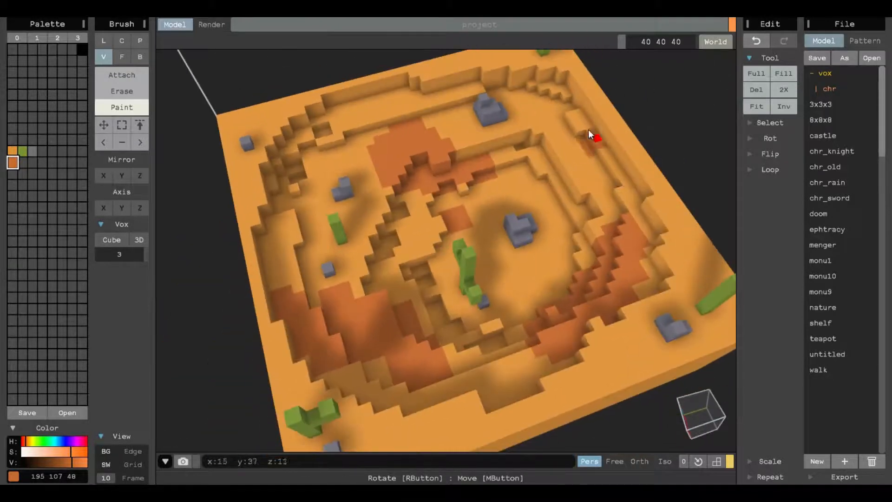
{"action": "left_click_drag", "start_coordinate": [588, 129], "coordinate": [589, 154]}
{"action": "right_click_drag", "start_coordinate": [592, 214], "coordinate": [389, 105]}
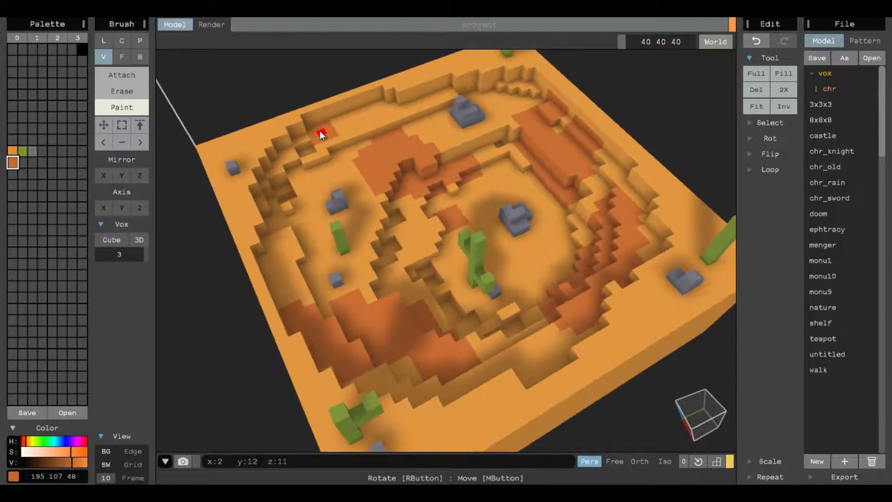
{"action": "right_click_drag", "start_coordinate": [494, 202], "coordinate": [556, 138]}
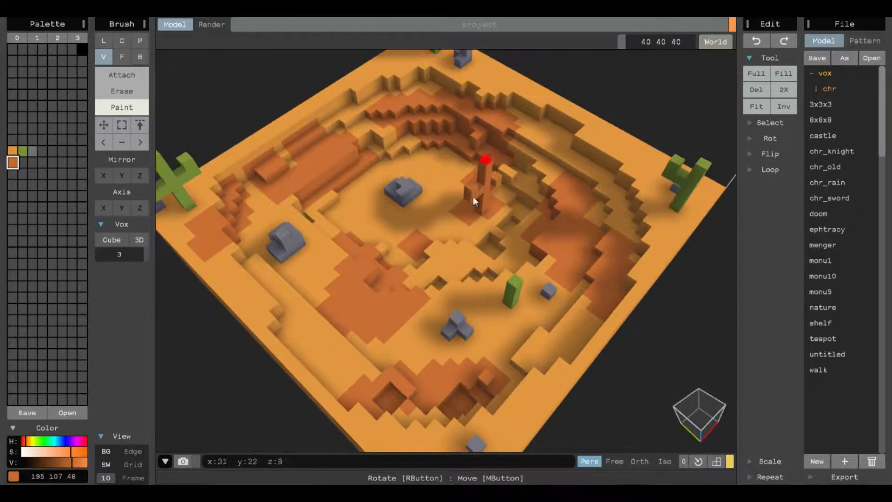
{"action": "right_click_drag", "start_coordinate": [565, 189], "coordinate": [563, 236]}
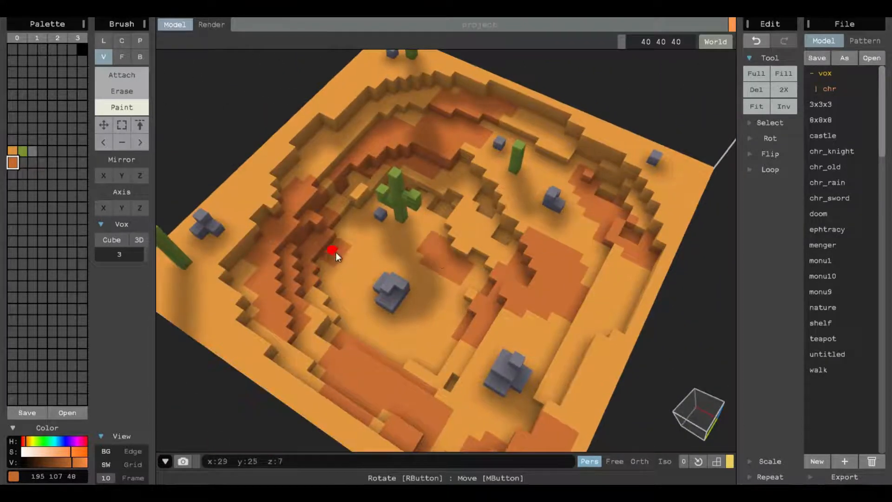
{"action": "right_click_drag", "start_coordinate": [443, 305], "coordinate": [310, 124]}
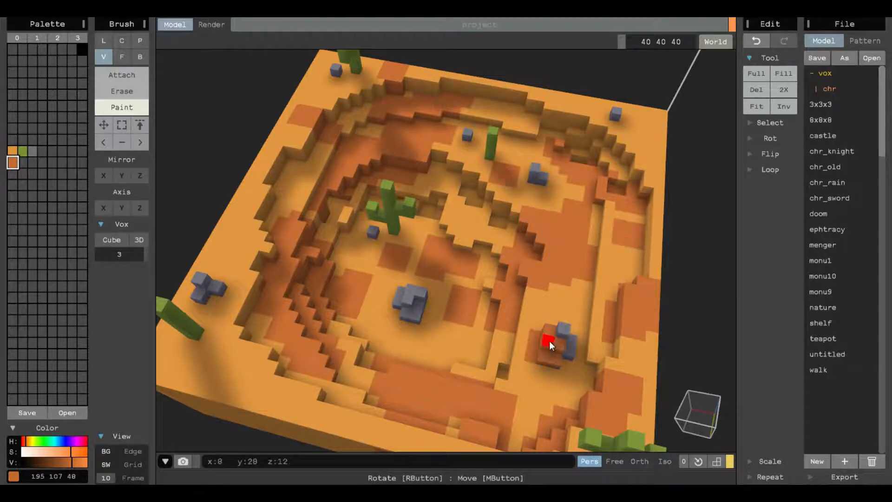
{"action": "mouse_move", "coordinate": [225, 258]}
{"action": "left_mouse_down"}
{"action": "mouse_move", "coordinate": [226, 237]}
{"action": "mouse_move", "coordinate": [284, 167]}
{"action": "left_mouse_up"}
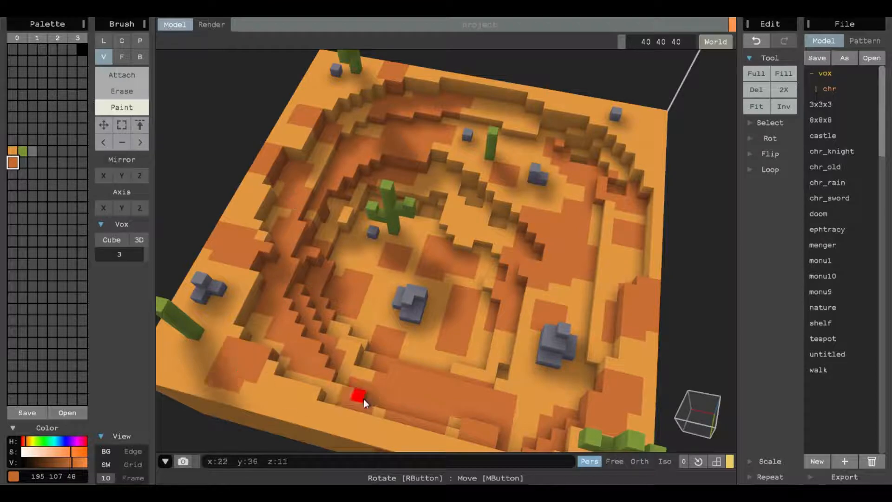
- Paint darker orange streaks across the outer side walls of the terrain block
{"action": "right_click_drag", "start_coordinate": [364, 399], "coordinate": [423, 193]}
{"action": "mouse_move", "coordinate": [424, 194]}
{"action": "left_mouse_down"}
{"action": "mouse_move", "coordinate": [505, 225]}
{"action": "mouse_move", "coordinate": [661, 224]}
{"action": "mouse_move", "coordinate": [700, 316]}
{"action": "left_mouse_up"}
{"action": "right_click_drag", "start_coordinate": [599, 232], "coordinate": [587, 297]}
{"action": "mouse_move", "coordinate": [446, 242]}
{"action": "left_mouse_down"}
{"action": "mouse_move", "coordinate": [520, 260]}
{"action": "mouse_move", "coordinate": [532, 296]}
{"action": "left_mouse_up"}
{"action": "right_click_drag", "start_coordinate": [655, 297], "coordinate": [500, 296]}
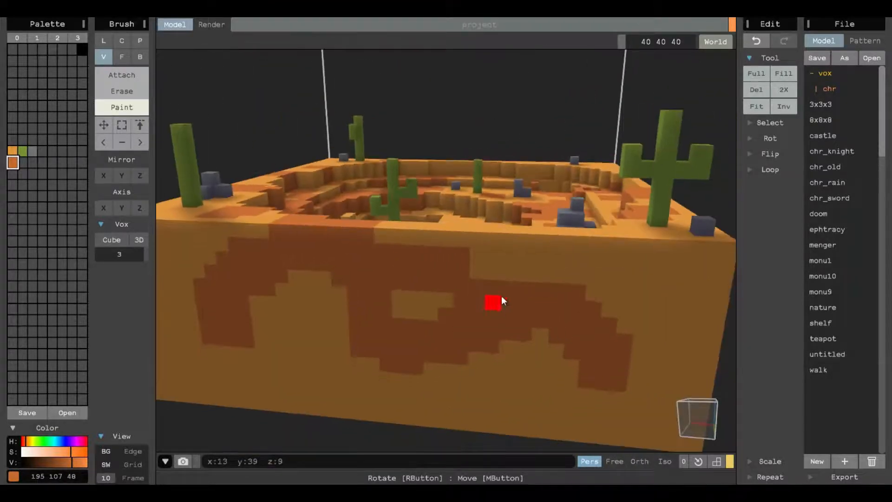
{"action": "left_click_drag", "start_coordinate": [501, 295], "coordinate": [488, 370]}
{"action": "mouse_move", "coordinate": [488, 370]}
{"action": "right_mouse_down"}
{"action": "mouse_move", "coordinate": [343, 351]}
{"action": "mouse_move", "coordinate": [441, 339]}
{"action": "right_mouse_up"}
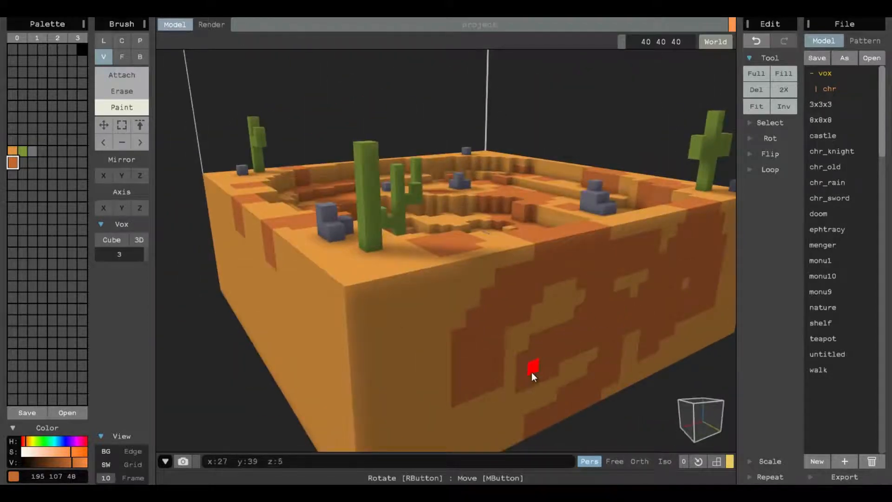
{"action": "right_click_drag", "start_coordinate": [531, 372], "coordinate": [618, 237]}
{"action": "mouse_move", "coordinate": [619, 237]}
{"action": "left_mouse_down"}
{"action": "mouse_move", "coordinate": [563, 172]}
{"action": "mouse_move", "coordinate": [503, 239]}
{"action": "left_mouse_up"}
{"action": "right_click_drag", "start_coordinate": [503, 239], "coordinate": [519, 280]}
{"action": "left_click_drag", "start_coordinate": [451, 284], "coordinate": [376, 316]}
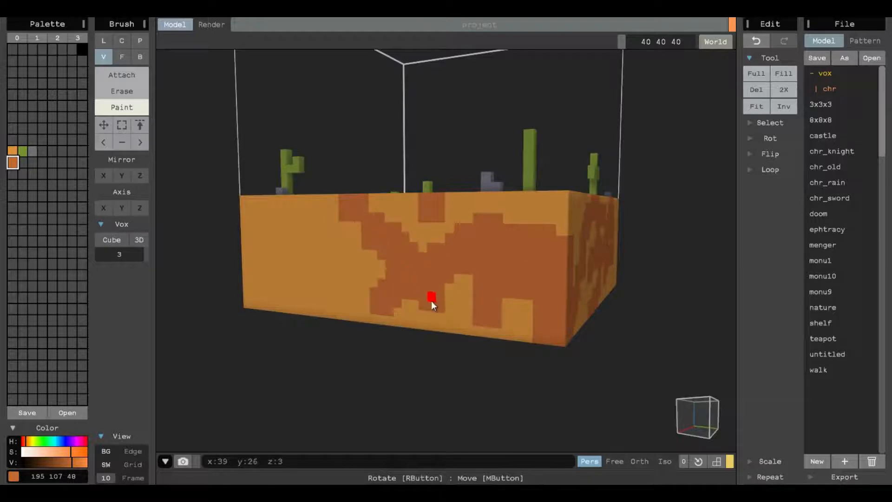
{"action": "left_click_drag", "start_coordinate": [360, 272], "coordinate": [305, 292]}
- Paint darker orange patterns on the block's underside, undoing one stray stroke
{"action": "right_click_drag", "start_coordinate": [391, 308], "coordinate": [463, 233]}
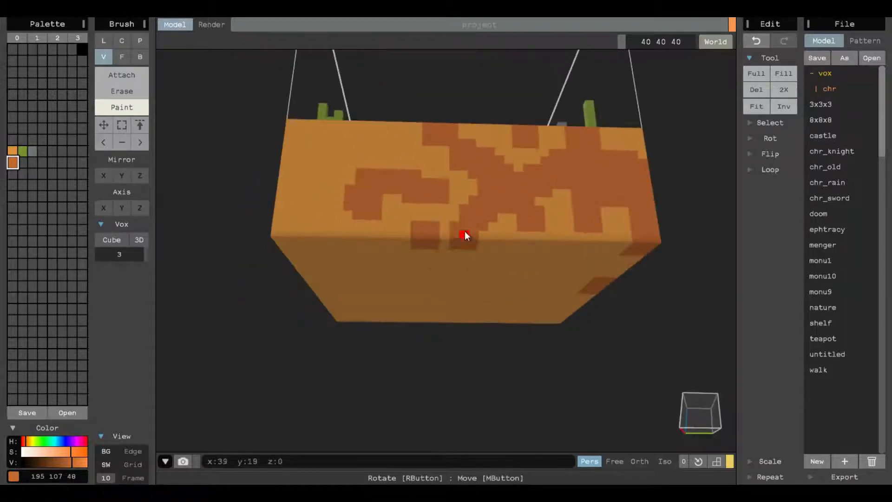
{"action": "mouse_move", "coordinate": [463, 233]}
{"action": "left_mouse_down"}
{"action": "mouse_move", "coordinate": [527, 308]}
{"action": "mouse_move", "coordinate": [562, 291]}
{"action": "left_mouse_up"}
{"action": "left_click", "coordinate": [386, 234]}
{"action": "key", "text": "ctrl+z"}
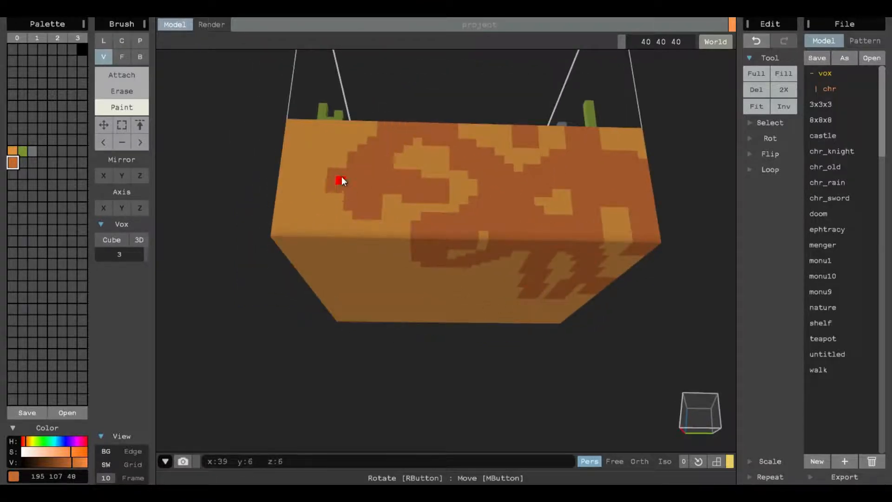
{"action": "mouse_move", "coordinate": [341, 177]}
{"action": "right_mouse_down"}
{"action": "mouse_move", "coordinate": [381, 248]}
{"action": "mouse_move", "coordinate": [369, 261]}
{"action": "mouse_move", "coordinate": [392, 162]}
{"action": "right_mouse_up"}
{"action": "mouse_move", "coordinate": [441, 161]}
{"action": "left_mouse_down"}
{"action": "mouse_move", "coordinate": [452, 165]}
{"action": "mouse_move", "coordinate": [459, 191]}
{"action": "mouse_move", "coordinate": [446, 263]}
{"action": "left_mouse_up"}
{"action": "right_click_drag", "start_coordinate": [466, 271], "coordinate": [483, 200]}
{"action": "left_click", "coordinate": [467, 197]}
{"action": "mouse_move", "coordinate": [467, 194]}
{"action": "left_mouse_down"}
{"action": "mouse_move", "coordinate": [494, 184]}
{"action": "mouse_move", "coordinate": [520, 285]}
{"action": "mouse_move", "coordinate": [466, 361]}
{"action": "left_mouse_up"}
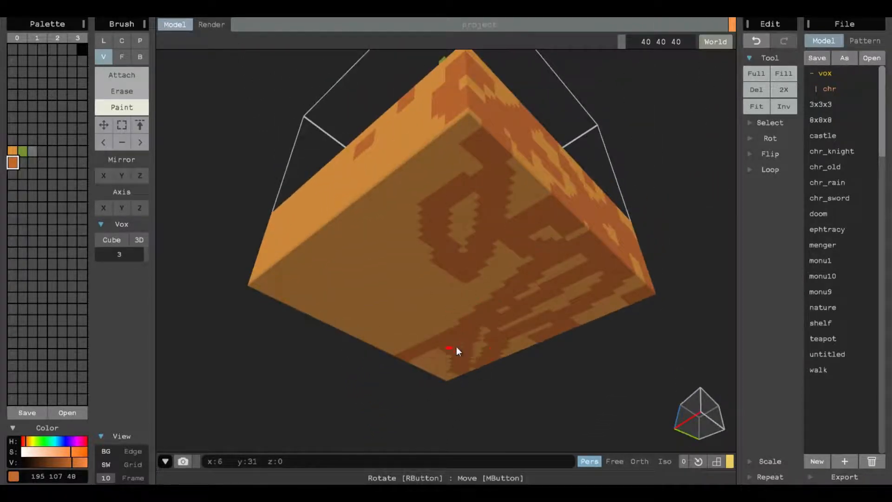
{"action": "right_click_drag", "start_coordinate": [456, 346], "coordinate": [449, 299]}
{"action": "mouse_move", "coordinate": [448, 299]}
{"action": "left_mouse_down"}
{"action": "mouse_move", "coordinate": [366, 242]}
{"action": "mouse_move", "coordinate": [425, 194]}
{"action": "mouse_move", "coordinate": [509, 228]}
{"action": "left_mouse_up"}
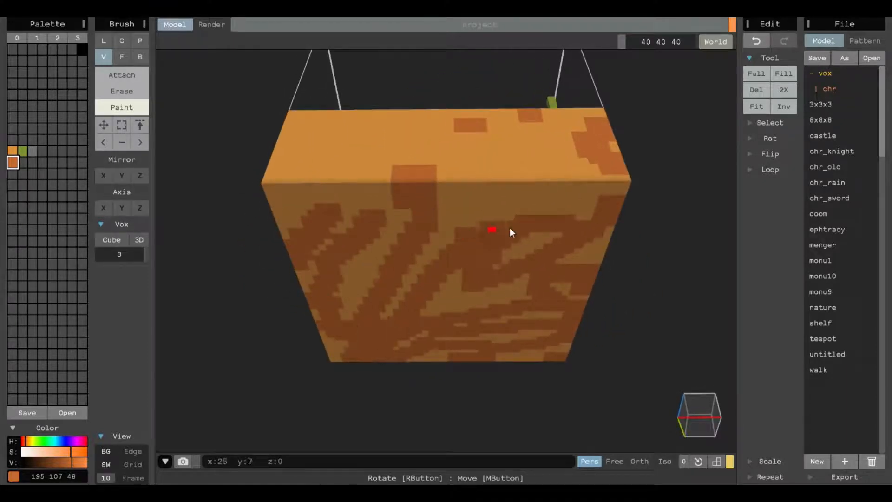
- Paint more darker orange streaks on the remaining side walls of the block
{"action": "left_click_drag", "start_coordinate": [452, 213], "coordinate": [541, 199]}
{"action": "right_click_drag", "start_coordinate": [560, 203], "coordinate": [482, 256]}
{"action": "mouse_move", "coordinate": [480, 252]}
{"action": "left_mouse_down"}
{"action": "mouse_move", "coordinate": [462, 228]}
{"action": "mouse_move", "coordinate": [315, 249]}
{"action": "left_mouse_up"}
{"action": "right_click_drag", "start_coordinate": [314, 249], "coordinate": [485, 249]}
{"action": "mouse_move", "coordinate": [568, 261]}
{"action": "left_mouse_down"}
{"action": "mouse_move", "coordinate": [387, 213]}
{"action": "mouse_move", "coordinate": [326, 247]}
{"action": "left_mouse_up"}
{"action": "right_click_drag", "start_coordinate": [385, 290], "coordinate": [413, 258]}
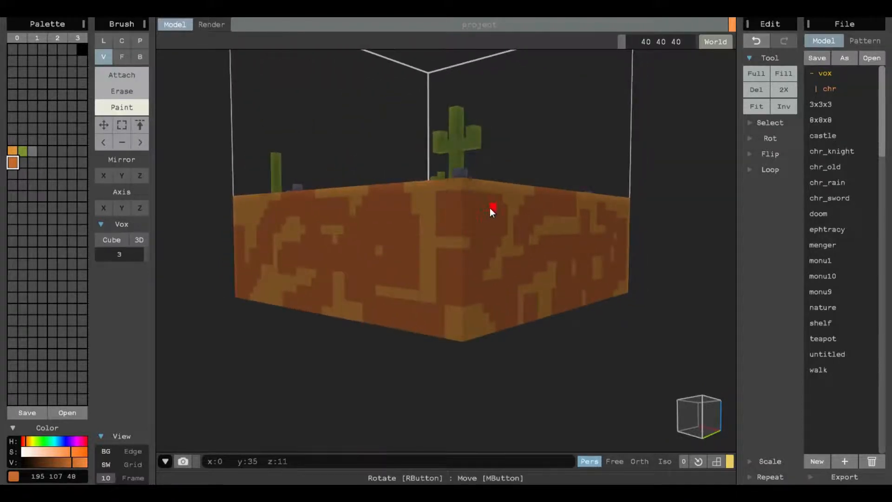
{"action": "right_click_drag", "start_coordinate": [489, 208], "coordinate": [497, 351]}
{"action": "mouse_move", "coordinate": [652, 215]}
{"action": "right_mouse_down"}
{"action": "mouse_move", "coordinate": [564, 185]}
{"action": "mouse_move", "coordinate": [473, 309]}
{"action": "right_mouse_up"}
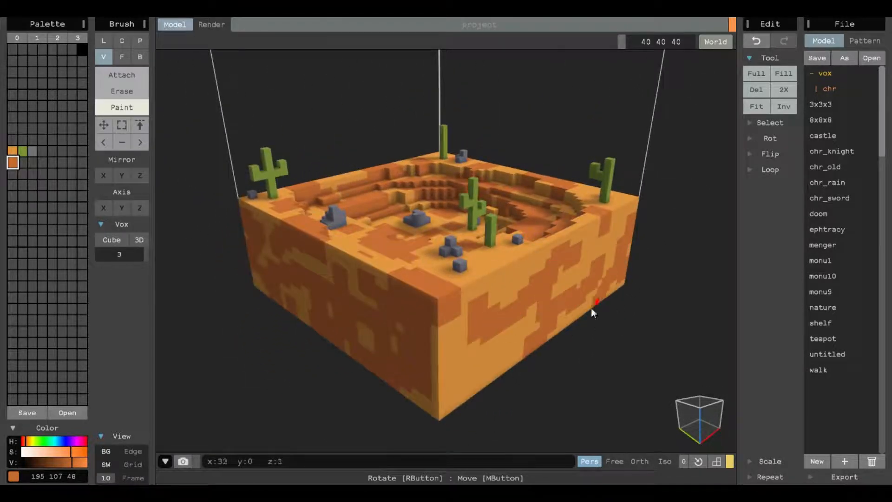
{"action": "right_click_drag", "start_coordinate": [465, 218], "coordinate": [454, 282]}
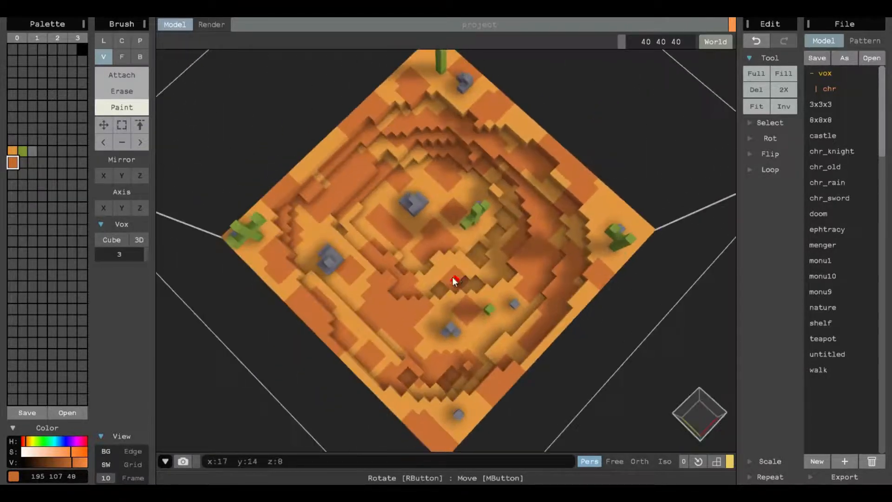
- Mix a new dark brown swatch with the color 178 97 43
{"action": "left_click", "coordinate": [22, 163]}
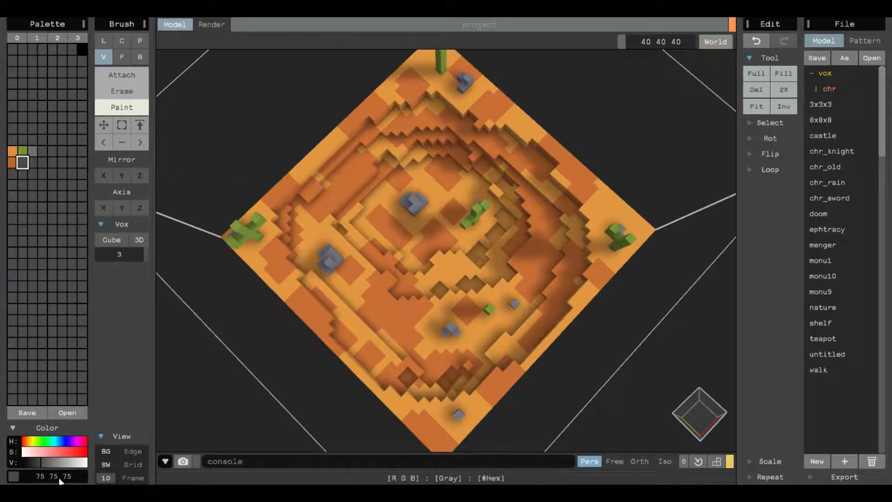
{"action": "left_click", "coordinate": [62, 453]}
{"action": "mouse_move", "coordinate": [64, 453]}
{"action": "left_mouse_down"}
{"action": "mouse_move", "coordinate": [32, 450]}
{"action": "mouse_move", "coordinate": [61, 463]}
{"action": "left_mouse_up"}
{"action": "left_click", "coordinate": [27, 440]}
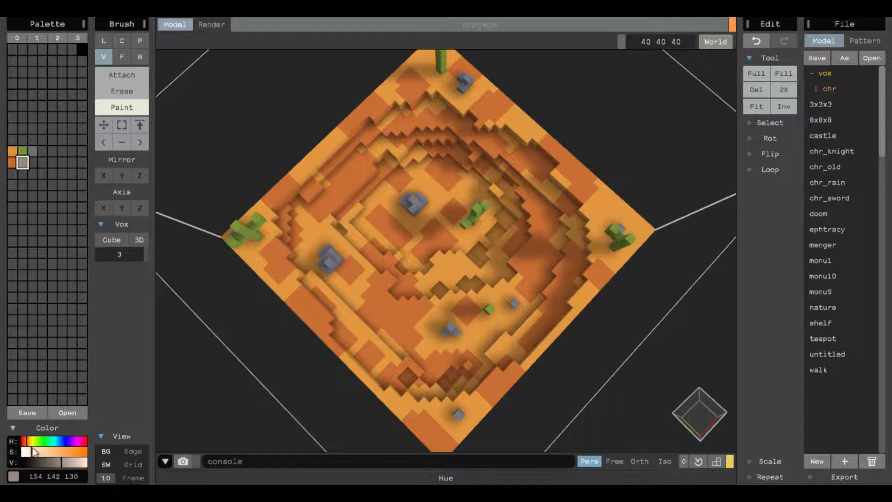
{"action": "left_click", "coordinate": [71, 450]}
{"action": "left_click", "coordinate": [57, 461]}
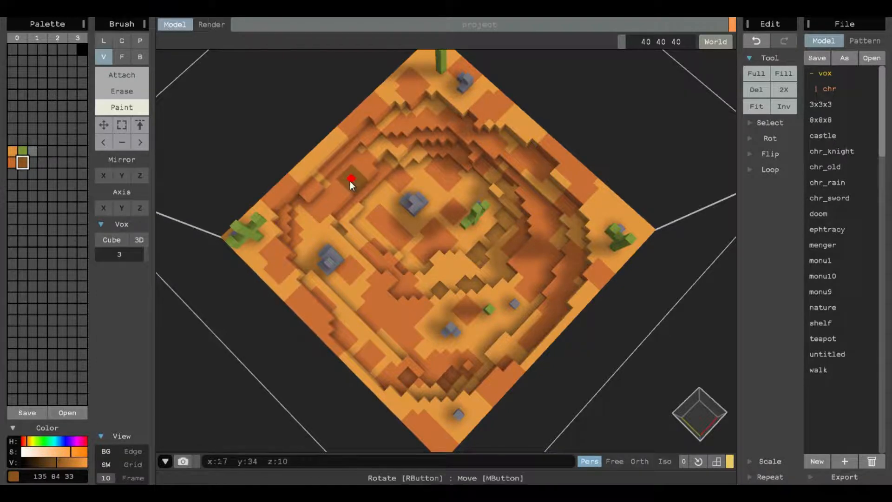
{"action": "left_click", "coordinate": [59, 465]}
{"action": "left_click_drag", "start_coordinate": [27, 444], "coordinate": [78, 452]}
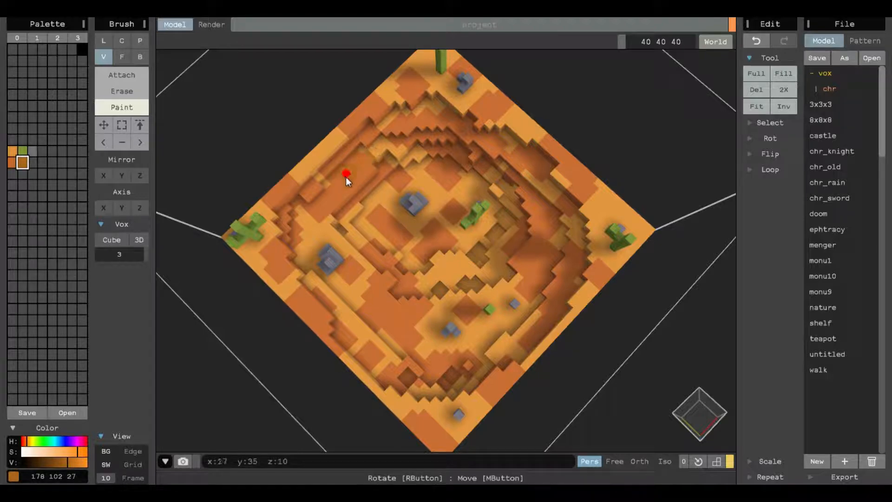
{"action": "left_click", "coordinate": [26, 439]}
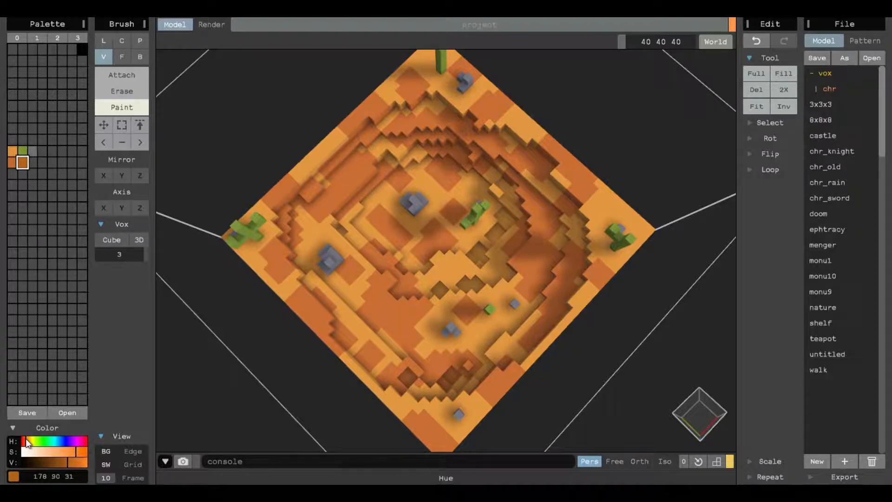
{"action": "left_click", "coordinate": [71, 451]}
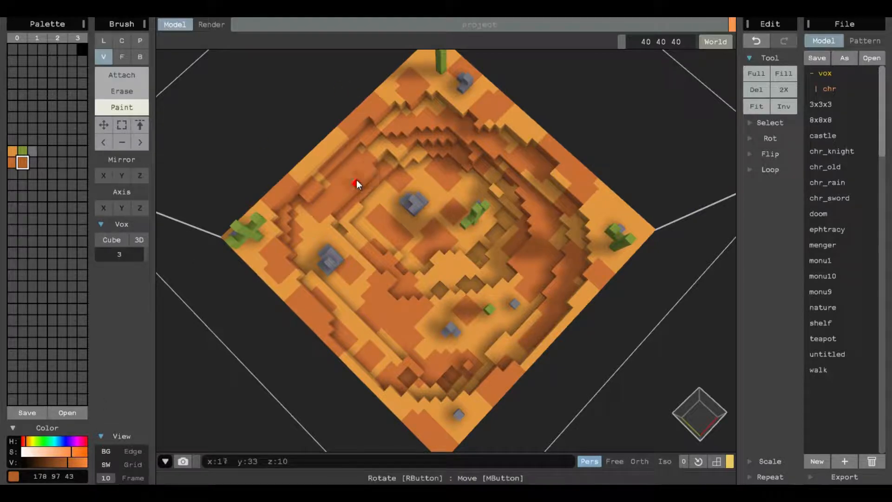
- Paint a few dark brown patches on the terrain's upper terraces
{"action": "right_click_drag", "start_coordinate": [356, 179], "coordinate": [350, 197]}
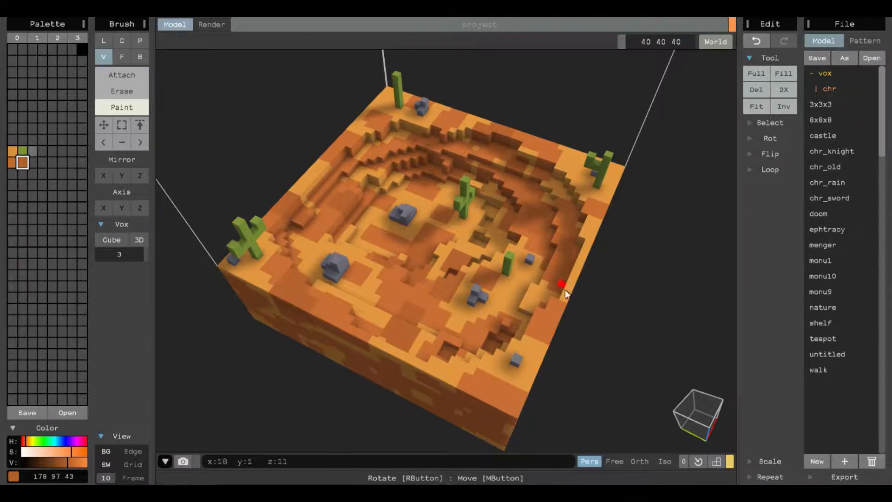
{"action": "right_click_drag", "start_coordinate": [530, 312], "coordinate": [440, 176]}
{"action": "right_click_drag", "start_coordinate": [402, 255], "coordinate": [441, 191]}
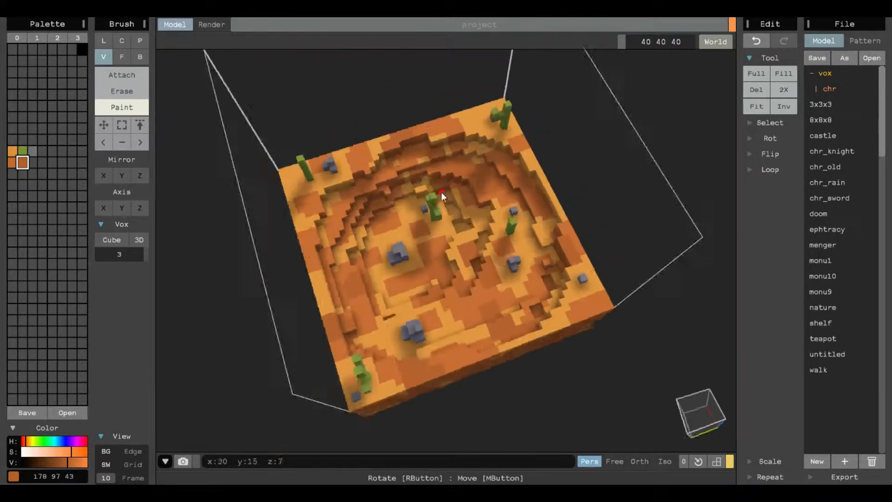
- Mix a new light orange swatch with the color 255 144 70
{"action": "left_click", "coordinate": [12, 151]}
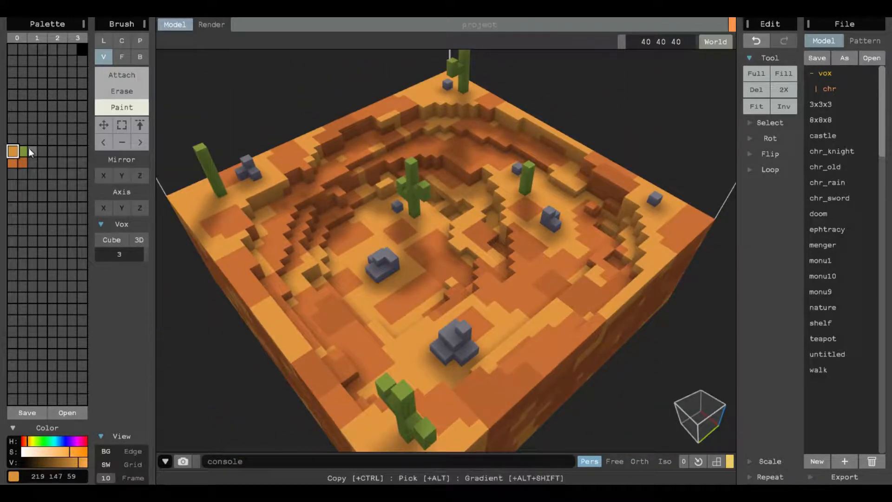
{"action": "left_click", "coordinate": [32, 163]}
{"action": "left_click", "coordinate": [69, 451]}
{"action": "left_click", "coordinate": [26, 440]}
{"action": "left_click_drag", "start_coordinate": [69, 462], "coordinate": [86, 466]}
{"action": "mouse_move", "coordinate": [68, 453]}
{"action": "left_mouse_down"}
{"action": "mouse_move", "coordinate": [57, 448]}
{"action": "mouse_move", "coordinate": [69, 450]}
{"action": "left_mouse_up"}
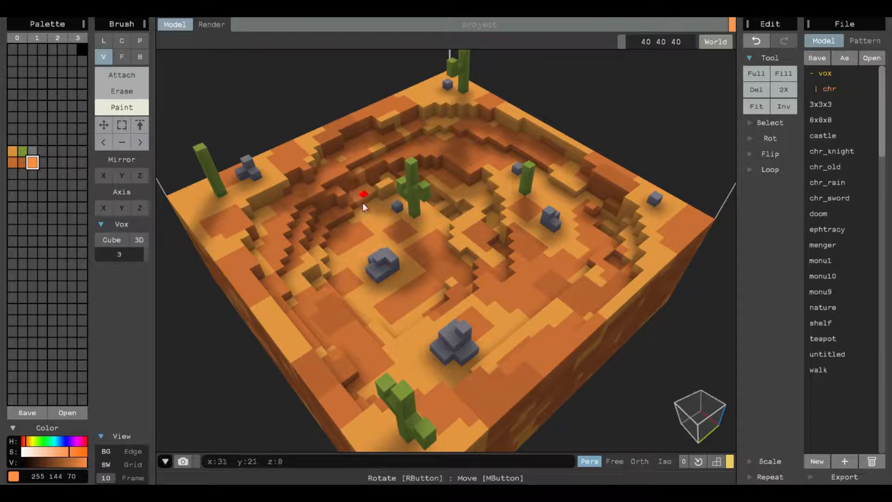
- Paint light orange highlight patches across the basin floor, terraces and rim
{"action": "left_click_drag", "start_coordinate": [374, 238], "coordinate": [367, 228]}
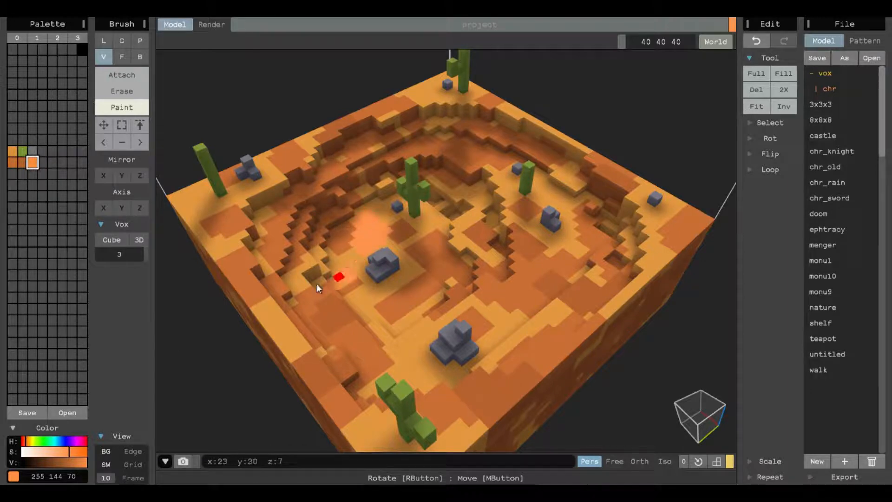
{"action": "left_click", "coordinate": [462, 226]}
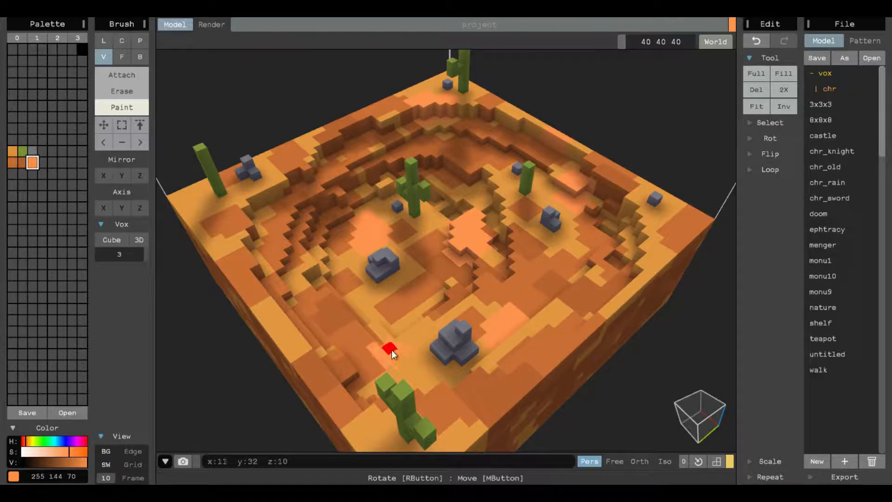
{"action": "left_click_drag", "start_coordinate": [396, 358], "coordinate": [404, 365]}
{"action": "left_click_drag", "start_coordinate": [267, 320], "coordinate": [284, 342]}
{"action": "left_click_drag", "start_coordinate": [663, 238], "coordinate": [657, 254]}
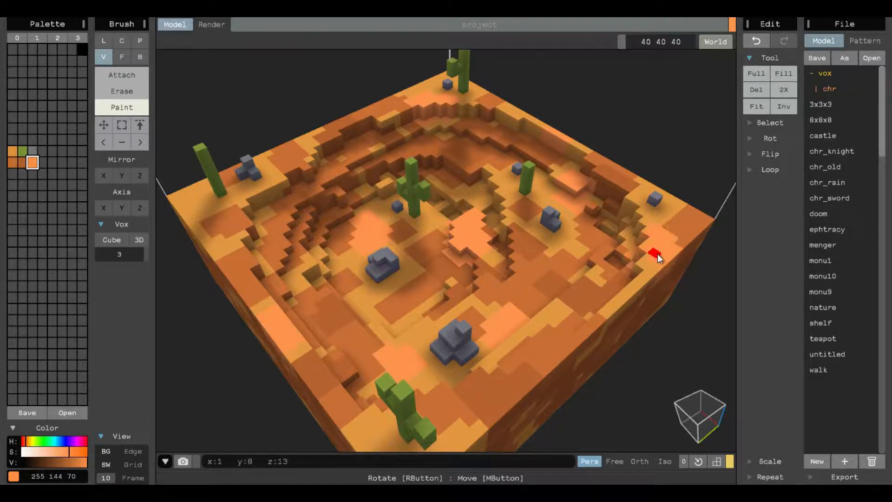
- Paint light orange highlight patches on the outer side walls of the terrain block
{"action": "mouse_move", "coordinate": [195, 202]}
{"action": "right_mouse_down"}
{"action": "mouse_move", "coordinate": [347, 207]}
{"action": "mouse_move", "coordinate": [294, 258]}
{"action": "right_mouse_up"}
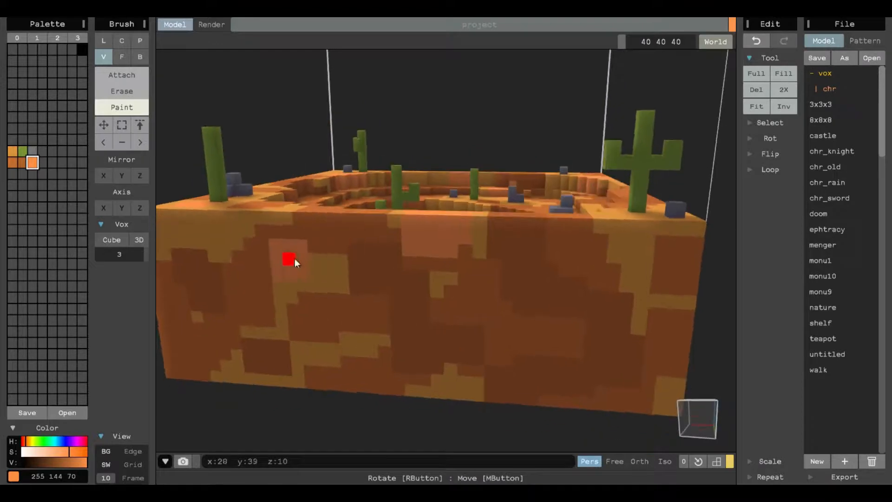
{"action": "right_click_drag", "start_coordinate": [673, 302], "coordinate": [607, 293]}
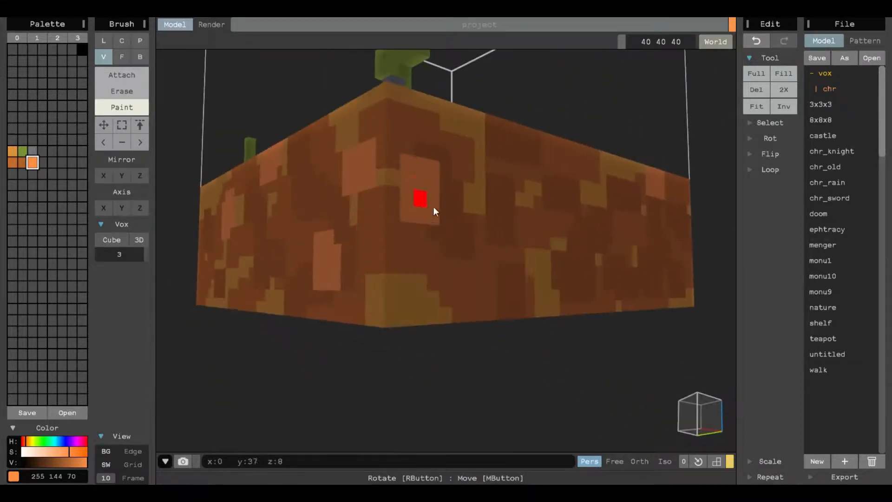
{"action": "right_click_drag", "start_coordinate": [420, 198], "coordinate": [530, 263]}
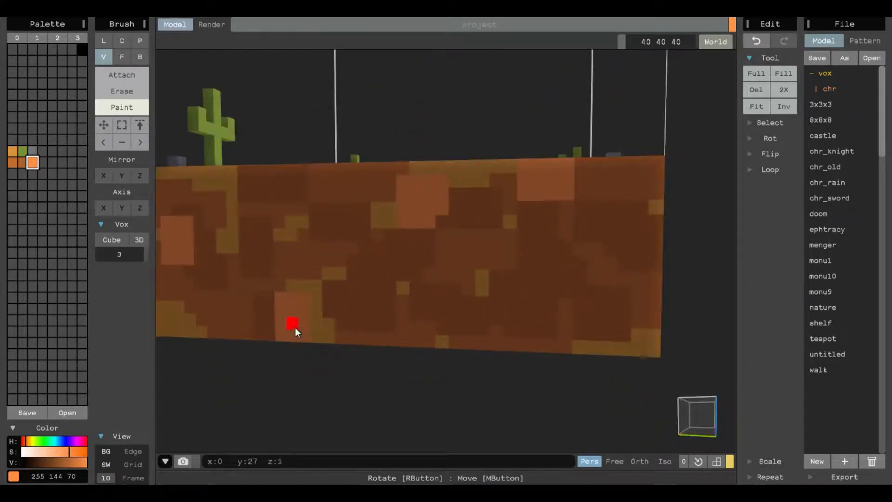
{"action": "right_click_drag", "start_coordinate": [633, 335], "coordinate": [302, 341]}
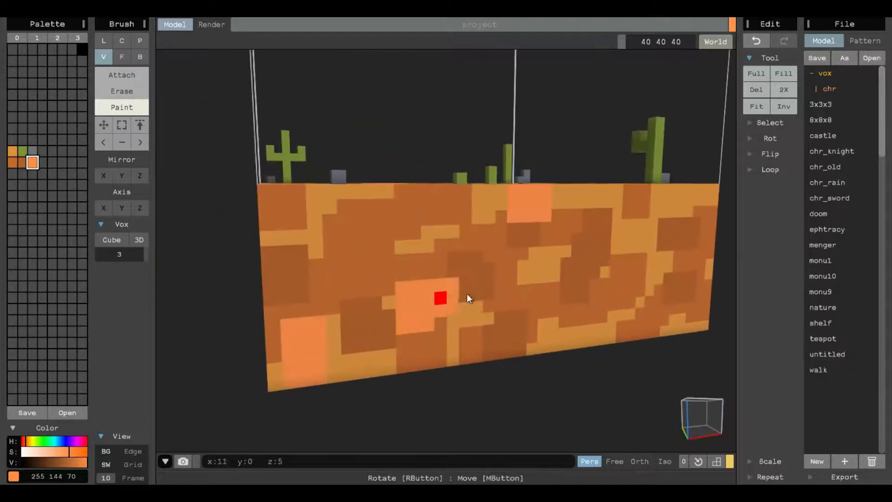
{"action": "right_click_drag", "start_coordinate": [595, 328], "coordinate": [470, 326]}
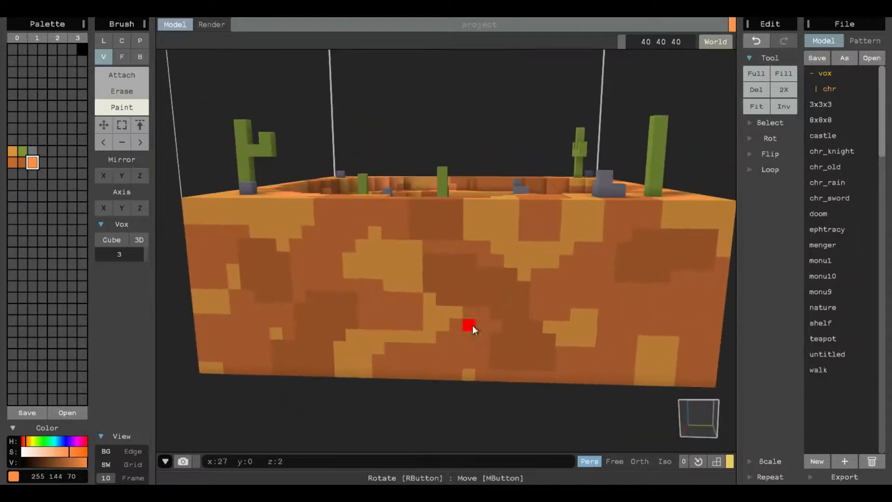
{"action": "right_click_drag", "start_coordinate": [414, 285], "coordinate": [389, 269]}
- Mix a darker grey swatch of 75 75 75 and set the brush size to 1
{"action": "scroll", "coordinate": [466, 291], "scroll_direction": "up", "scroll_amount": 5}
{"action": "scroll", "coordinate": [389, 269], "scroll_direction": "up", "scroll_amount": 3}
{"action": "scroll", "coordinate": [389, 269], "scroll_direction": "up", "scroll_amount": 2}
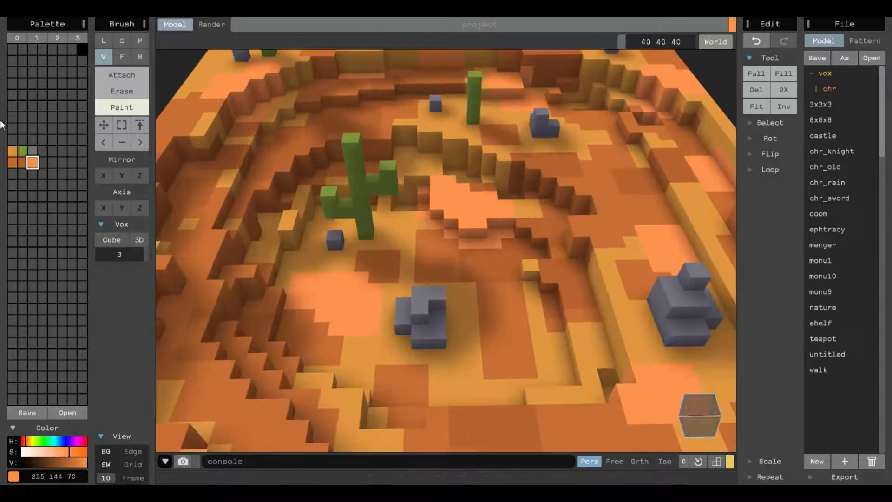
{"action": "left_click", "coordinate": [32, 151]}
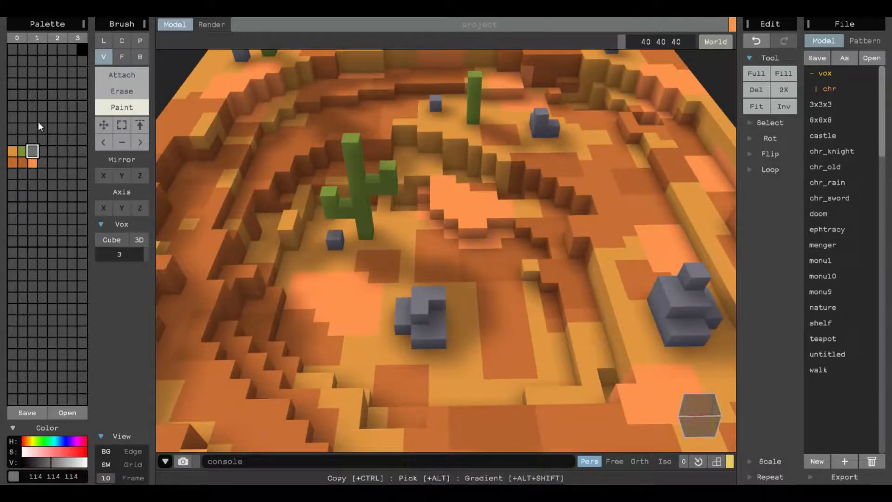
{"action": "left_click", "coordinate": [42, 151]}
{"action": "mouse_move", "coordinate": [49, 459]}
{"action": "left_mouse_down"}
{"action": "mouse_move", "coordinate": [34, 459]}
{"action": "mouse_move", "coordinate": [41, 462]}
{"action": "left_mouse_up"}
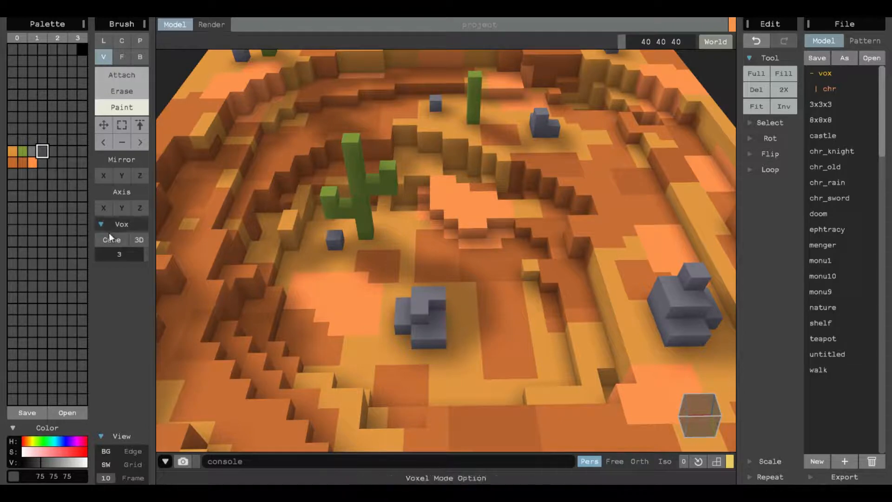
{"action": "left_click_drag", "start_coordinate": [121, 254], "coordinate": [129, 252]}
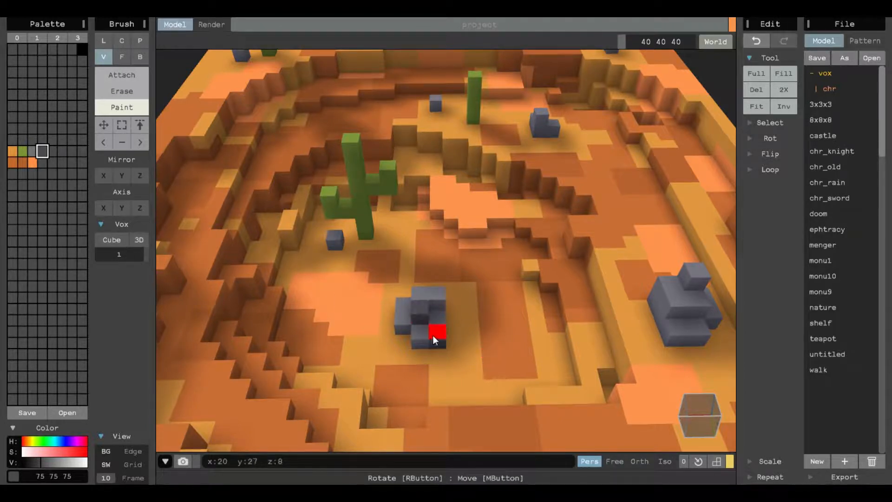
- Paint darker grey shading voxels on the rocks in the basin
{"action": "left_click", "coordinate": [701, 328]}
{"action": "left_click", "coordinate": [707, 315]}
{"action": "left_click", "coordinate": [536, 123]}
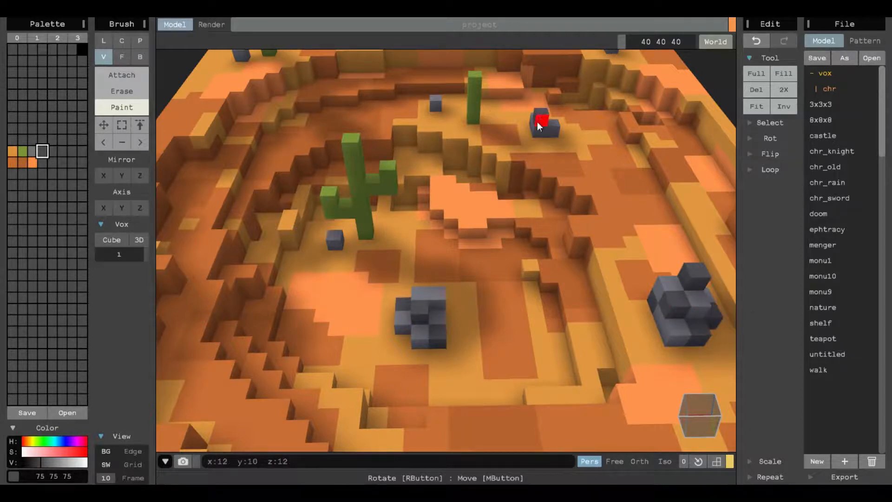
- Mix a new dark green swatch with the color 72 109 44
{"action": "scroll", "coordinate": [292, 263], "scroll_direction": "down", "scroll_amount": 3}
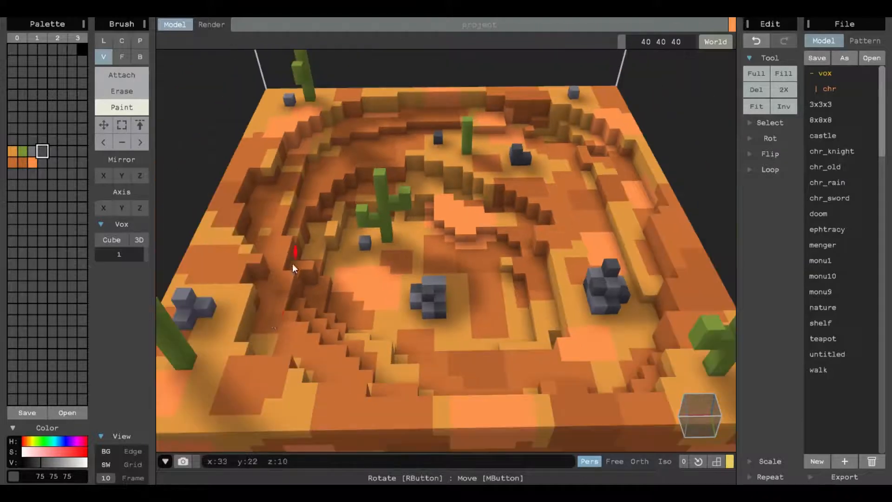
{"action": "scroll", "coordinate": [650, 278], "scroll_direction": "down", "scroll_amount": 3}
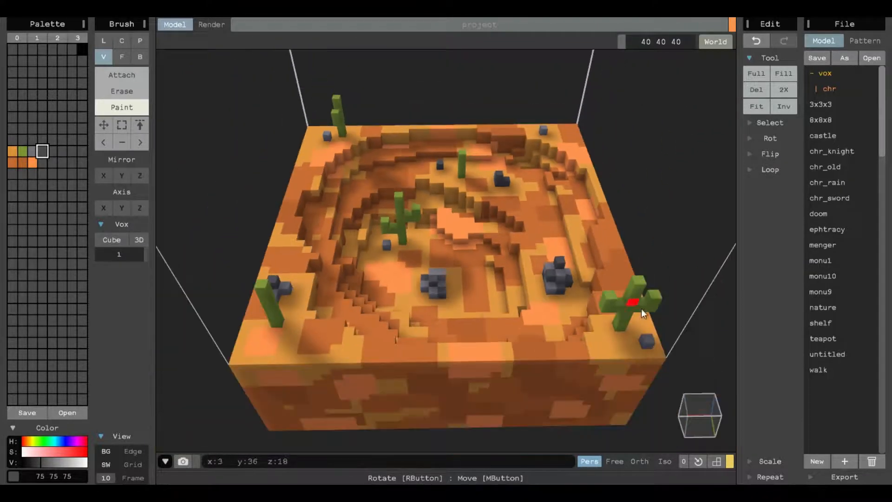
{"action": "right_click_drag", "start_coordinate": [396, 227], "coordinate": [439, 213]}
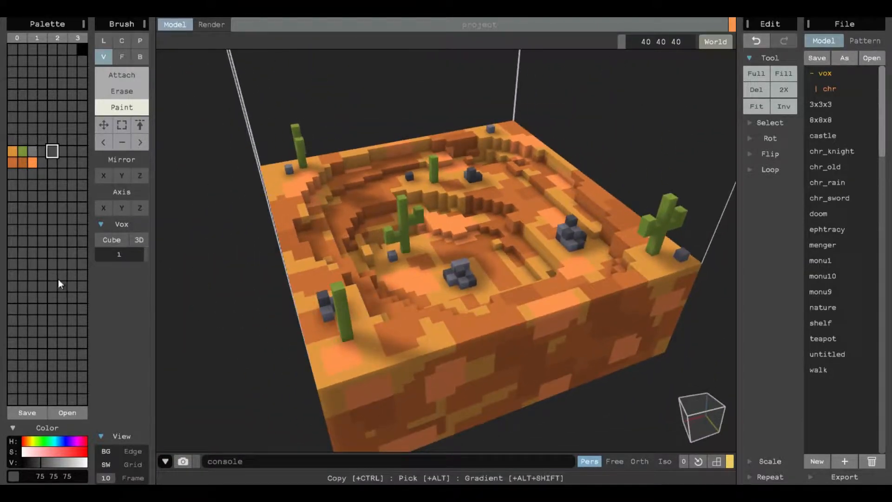
{"action": "left_click", "coordinate": [43, 440]}
{"action": "left_click", "coordinate": [60, 449]}
{"action": "left_click", "coordinate": [39, 442]}
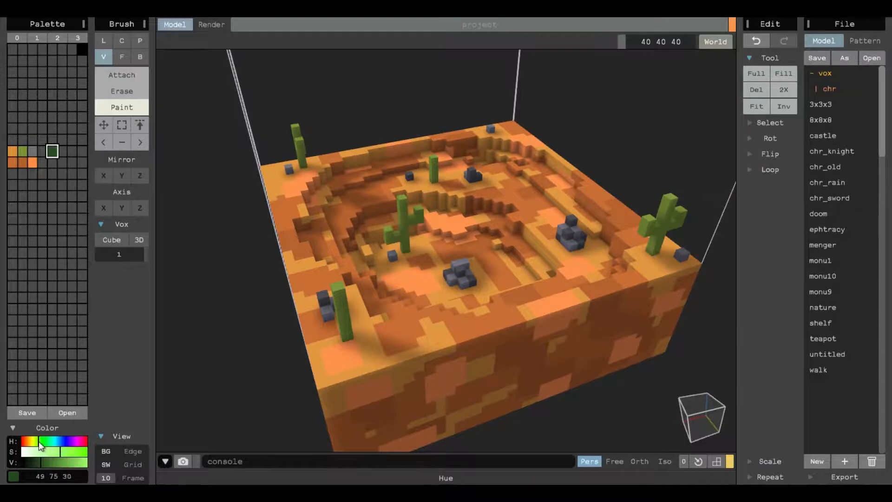
{"action": "left_click", "coordinate": [49, 459]}
{"action": "left_click_drag", "start_coordinate": [46, 458], "coordinate": [50, 458]}
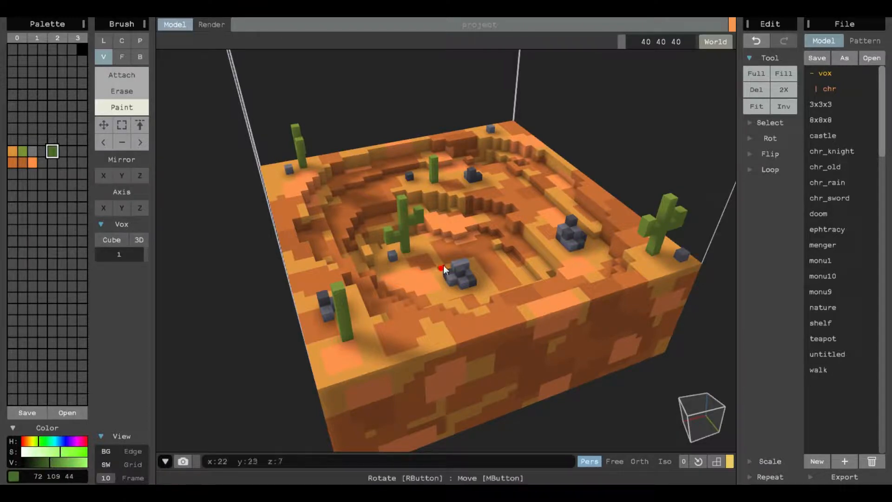
- Paint dark green shading voxels on the cacti around the terrain
{"action": "scroll", "coordinate": [409, 241], "scroll_direction": "up", "scroll_amount": 3}
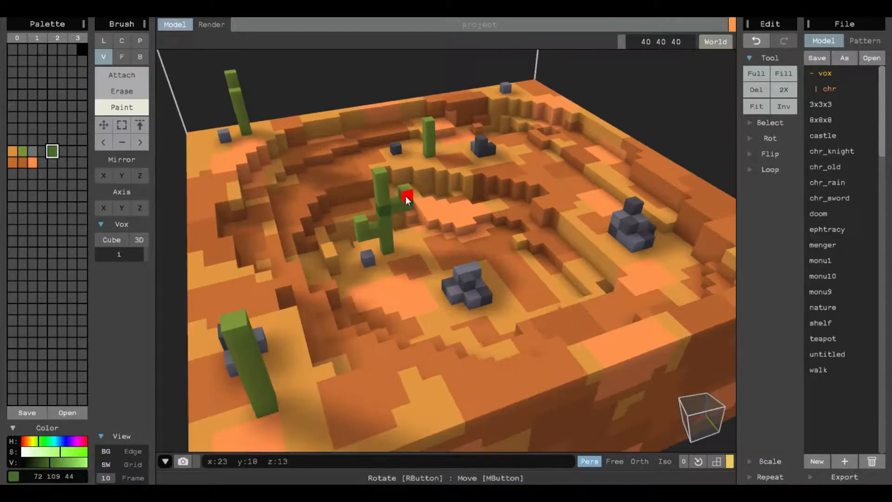
{"action": "left_click", "coordinate": [406, 196]}
{"action": "right_click_drag", "start_coordinate": [242, 101], "coordinate": [470, 248]}
{"action": "scroll", "coordinate": [333, 103], "scroll_direction": "up", "scroll_amount": 4}
{"action": "scroll", "coordinate": [339, 147], "scroll_direction": "up", "scroll_amount": 3}
{"action": "left_click", "coordinate": [339, 147]}
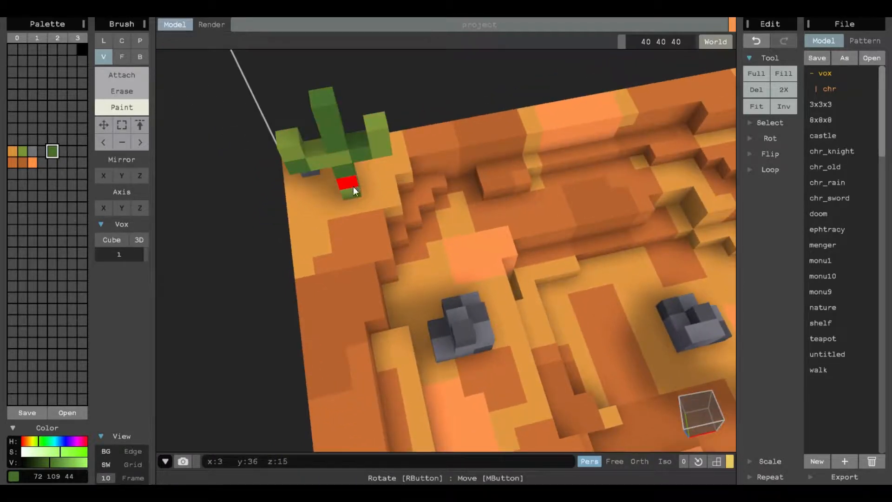
{"action": "right_click_drag", "start_coordinate": [569, 157], "coordinate": [584, 137]}
{"action": "middle_click_drag", "start_coordinate": [584, 138], "coordinate": [377, 221]}
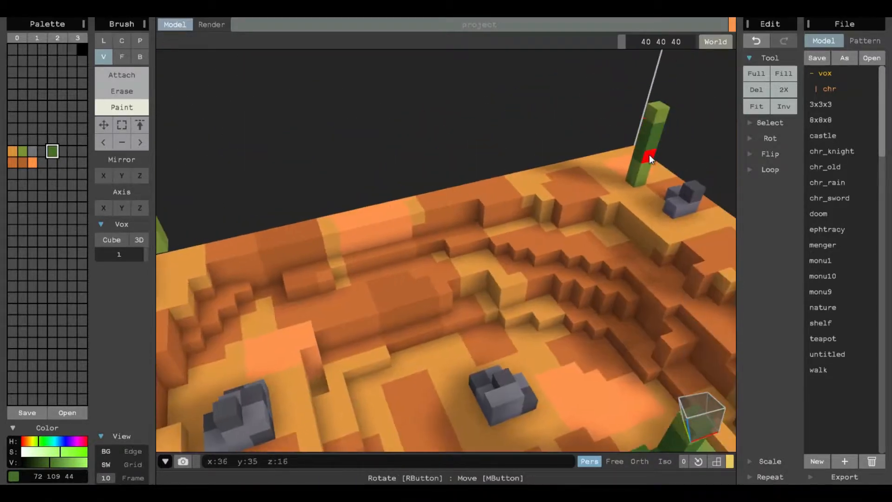
{"action": "scroll", "coordinate": [444, 188], "scroll_direction": "down", "scroll_amount": 5}
{"action": "right_click_drag", "start_coordinate": [444, 188], "coordinate": [532, 304]}
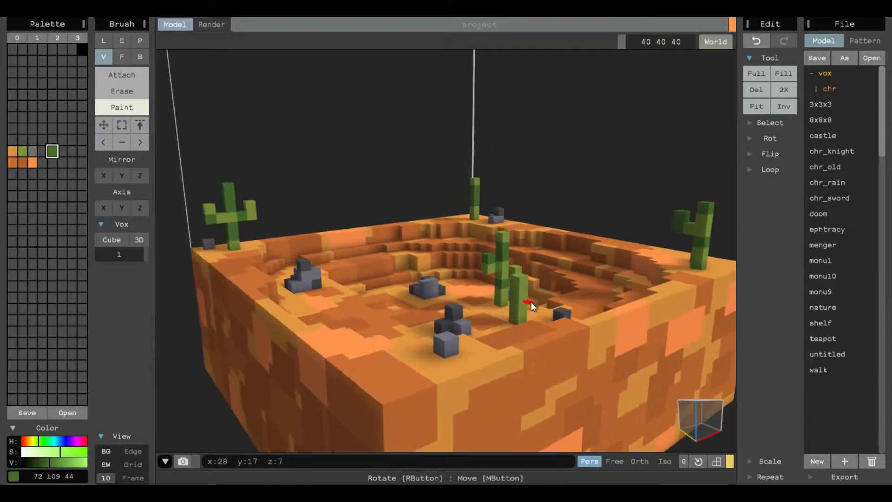
{"action": "right_click_drag", "start_coordinate": [448, 280], "coordinate": [540, 320]}
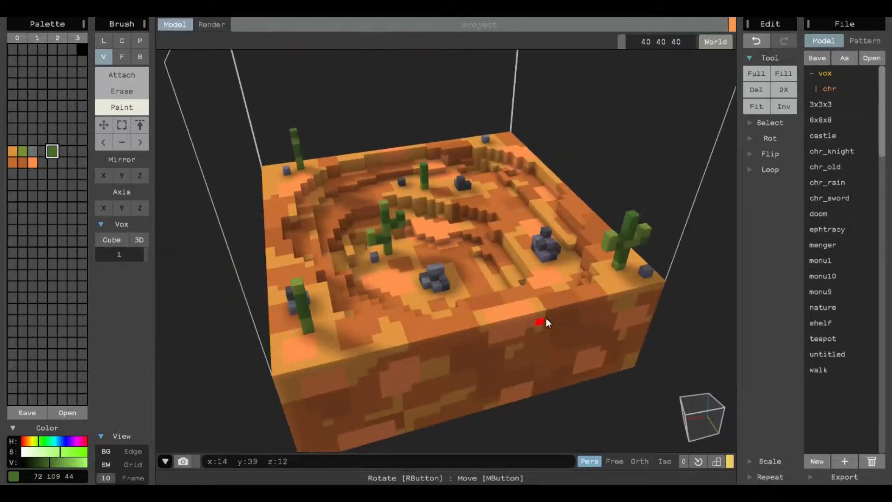
- Switch to the render view and orient the camera to preview the diorama
{"action": "left_click", "coordinate": [212, 25]}
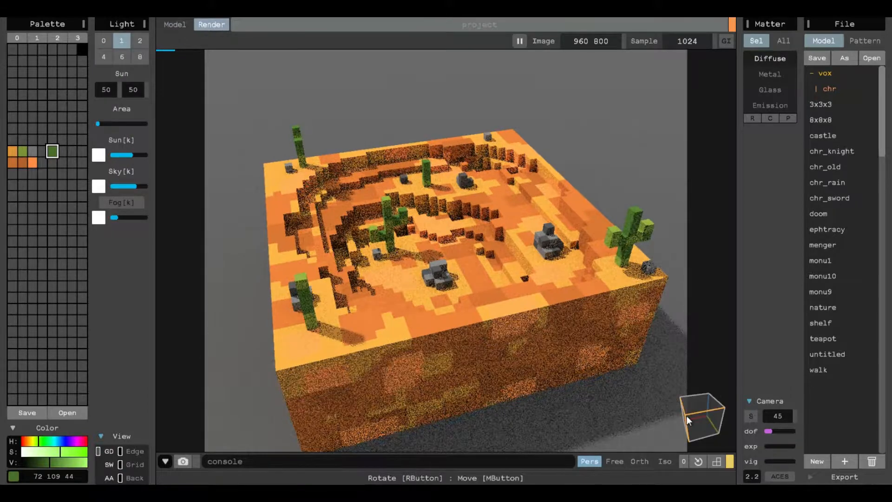
{"action": "left_click", "coordinate": [686, 415]}
{"action": "left_click", "coordinate": [717, 462]}
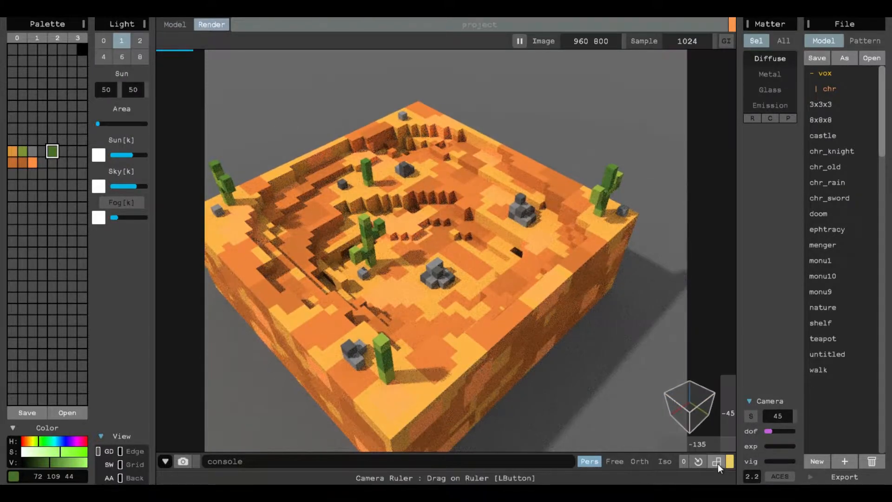
- Switch the render camera to isometric projection and rotate it to view the diorama from the opposite corner
{"action": "left_click", "coordinate": [698, 461]}
{"action": "left_click", "coordinate": [664, 461]}
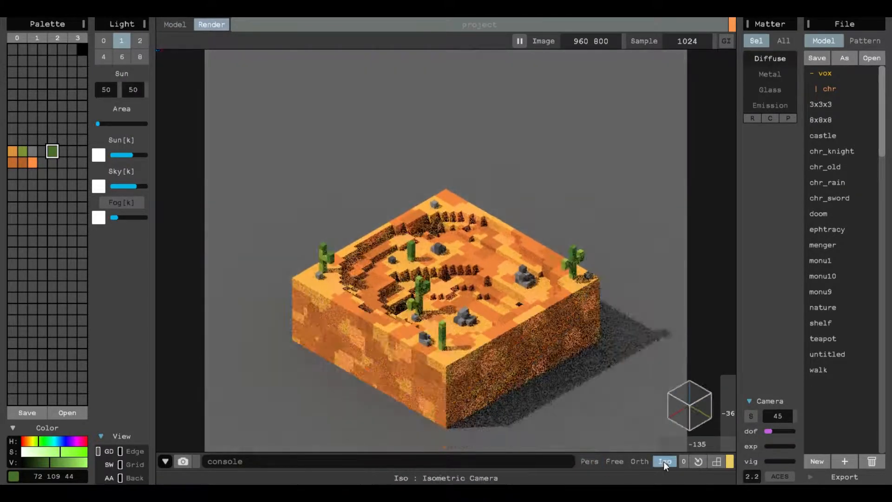
{"action": "scroll", "coordinate": [540, 291], "scroll_direction": "up", "scroll_amount": 5}
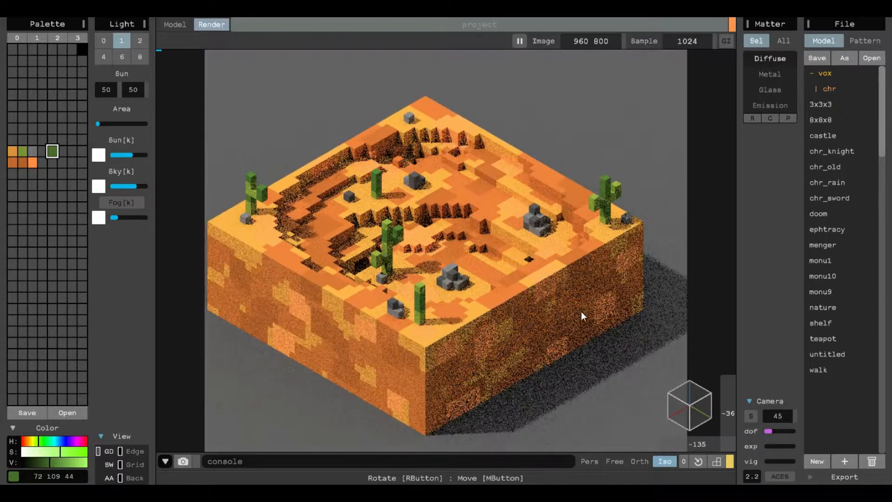
{"action": "middle_click_drag", "start_coordinate": [579, 303], "coordinate": [598, 293]}
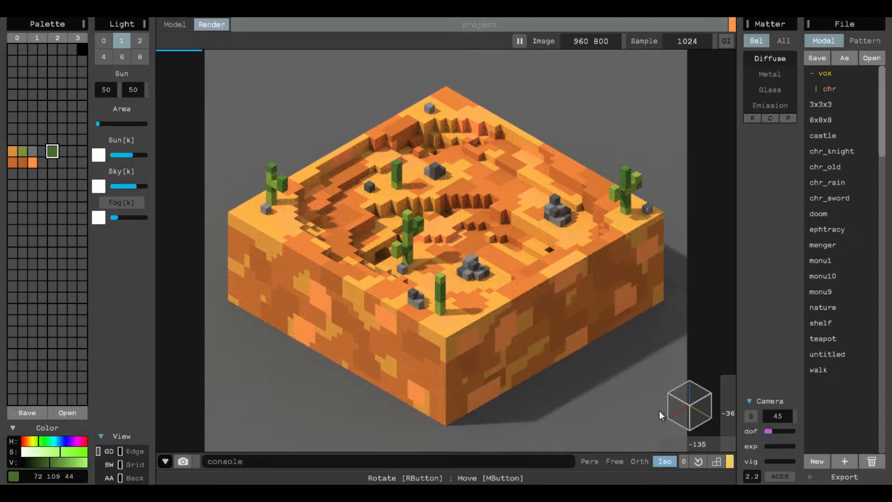
{"action": "left_click", "coordinate": [668, 403]}
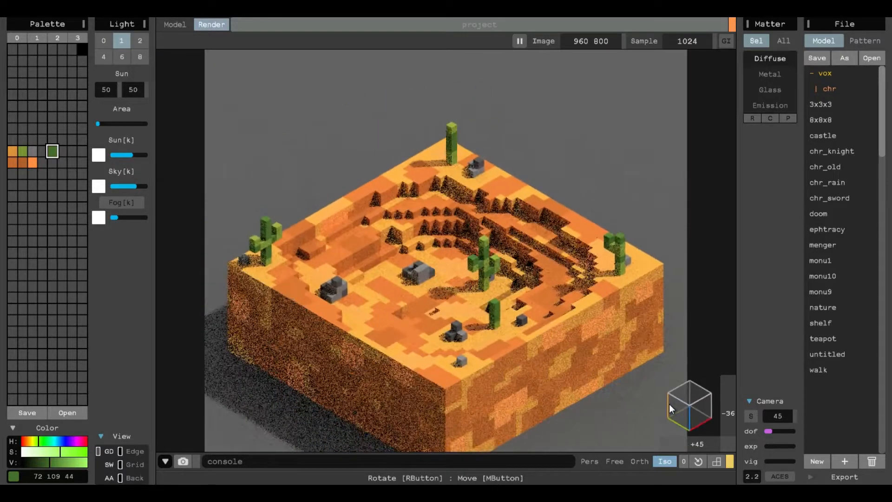
{"action": "left_click", "coordinate": [669, 403]}
{"action": "middle_click_drag", "start_coordinate": [570, 353], "coordinate": [537, 334]}
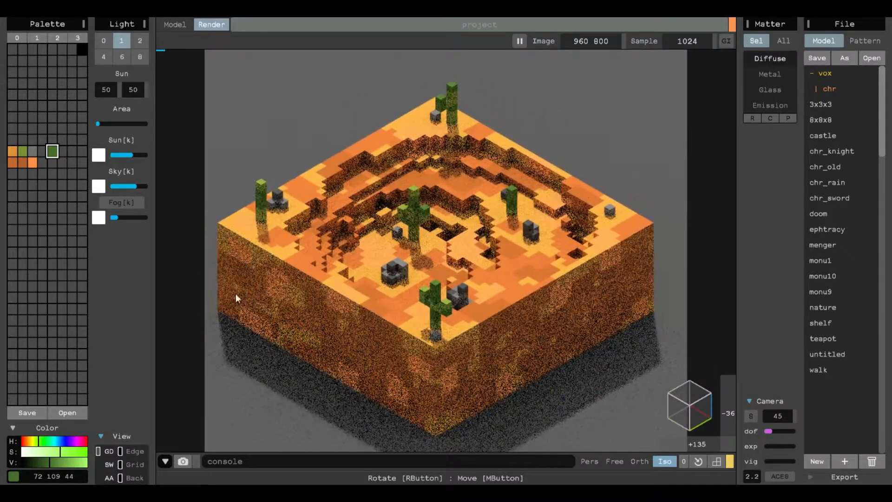
- Lower the sun light intensity to near minimum and raise the sky light intensity slightly
{"action": "left_click_drag", "start_coordinate": [128, 156], "coordinate": [111, 155]}
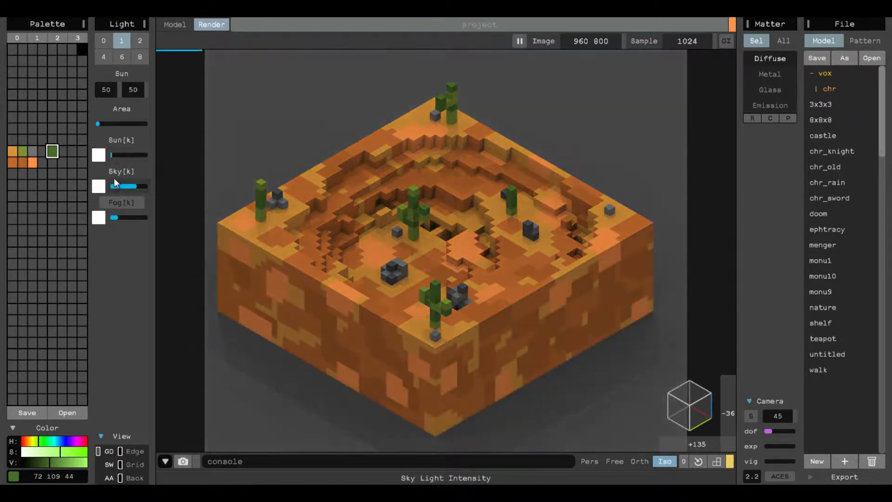
{"action": "left_click", "coordinate": [116, 155]}
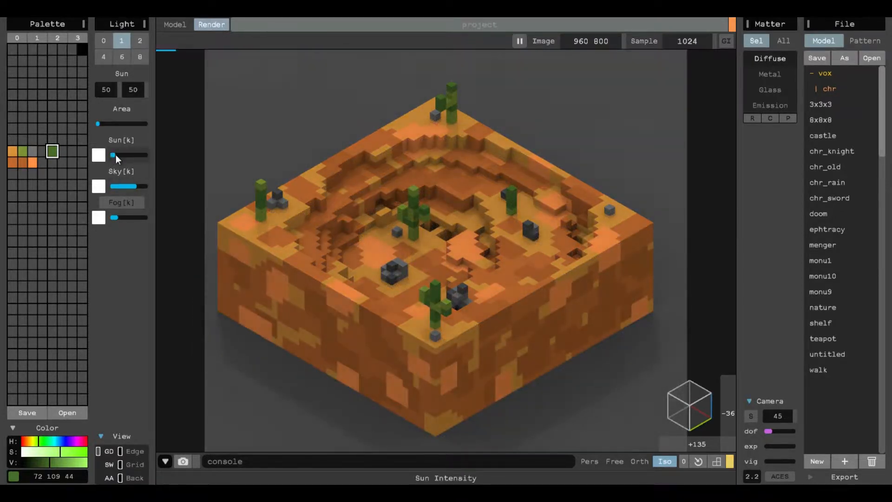
{"action": "left_click_drag", "start_coordinate": [129, 188], "coordinate": [142, 185]}
- Set the fog density to maximum and turn on ACES filmic tone mapping
{"action": "left_click", "coordinate": [123, 217]}
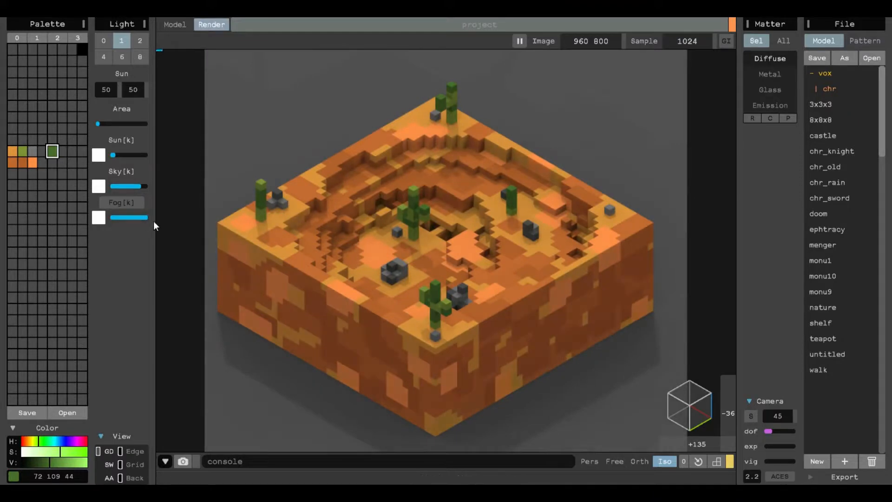
{"action": "left_click_drag", "start_coordinate": [121, 214], "coordinate": [373, 218]}
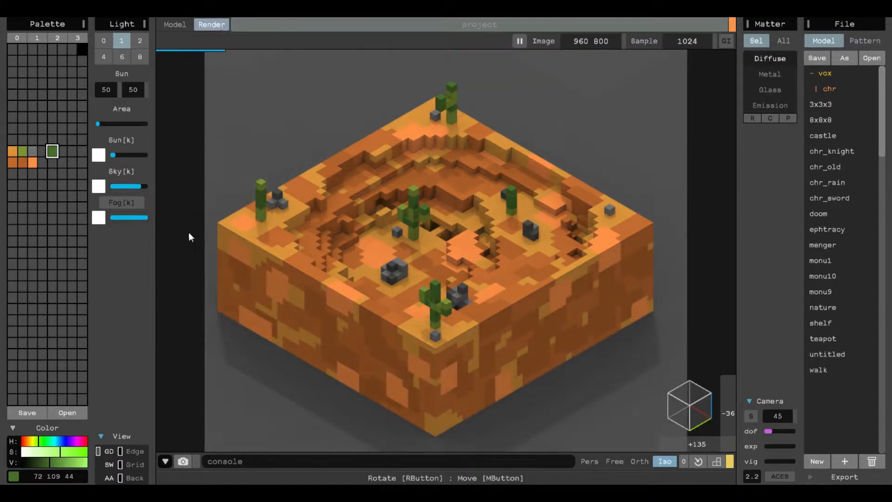
{"action": "left_click_drag", "start_coordinate": [147, 216], "coordinate": [57, 208]}
{"action": "left_click", "coordinate": [780, 476]}
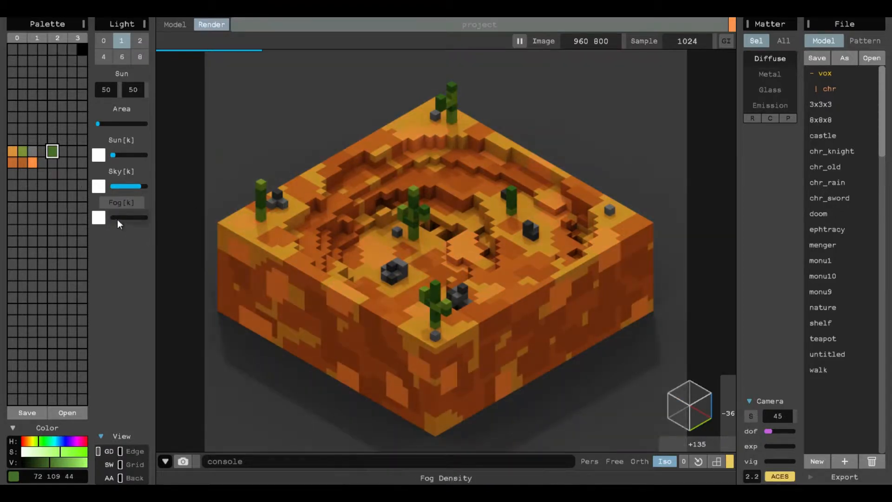
{"action": "left_click_drag", "start_coordinate": [116, 215], "coordinate": [149, 216]}
{"action": "left_click", "coordinate": [775, 478]}
{"action": "left_click", "coordinate": [778, 477]}
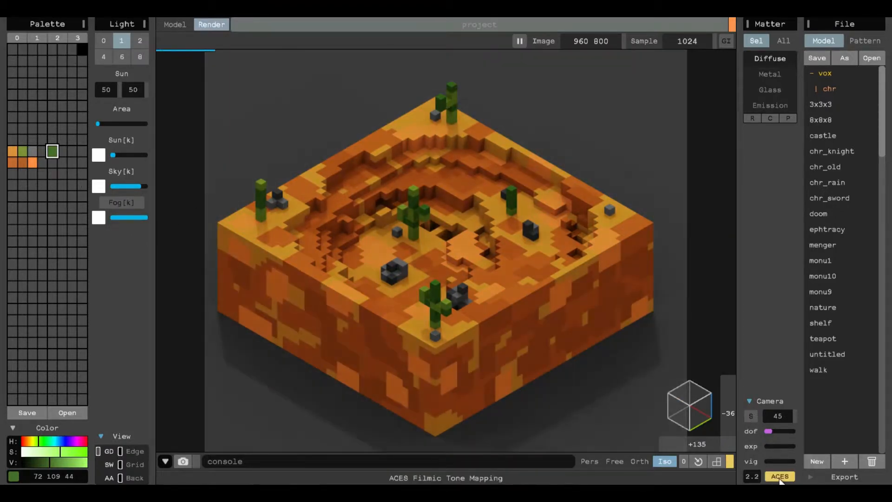
- Increase the camera's depth of field and vignette, and widen the sun's area to maximum
{"action": "left_click_drag", "start_coordinate": [787, 430], "coordinate": [772, 457]}
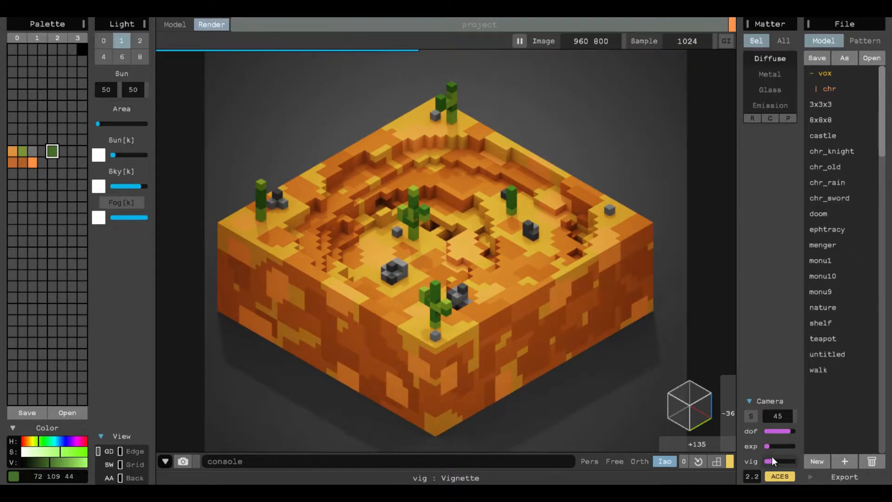
{"action": "left_click_drag", "start_coordinate": [97, 125], "coordinate": [224, 131]}
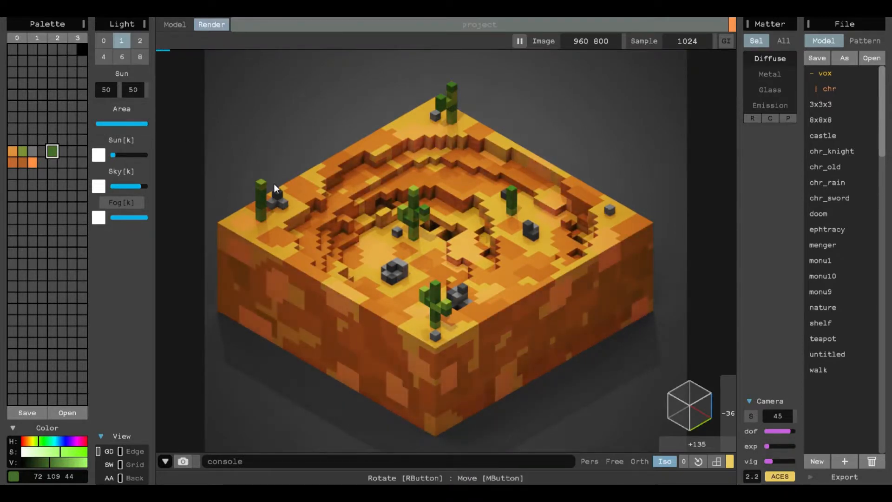